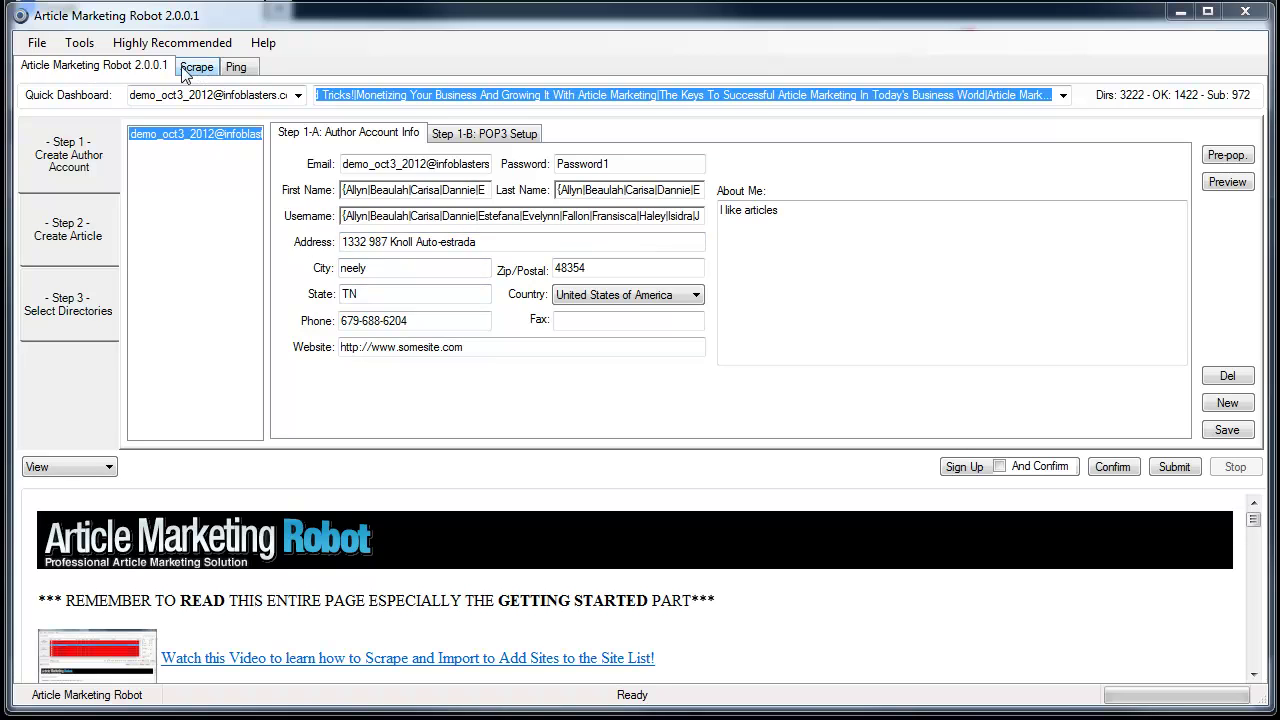
# Switch to the Ping page, showing an empty URL list and a 5-second ping throttle
pyautogui.click(240, 68)
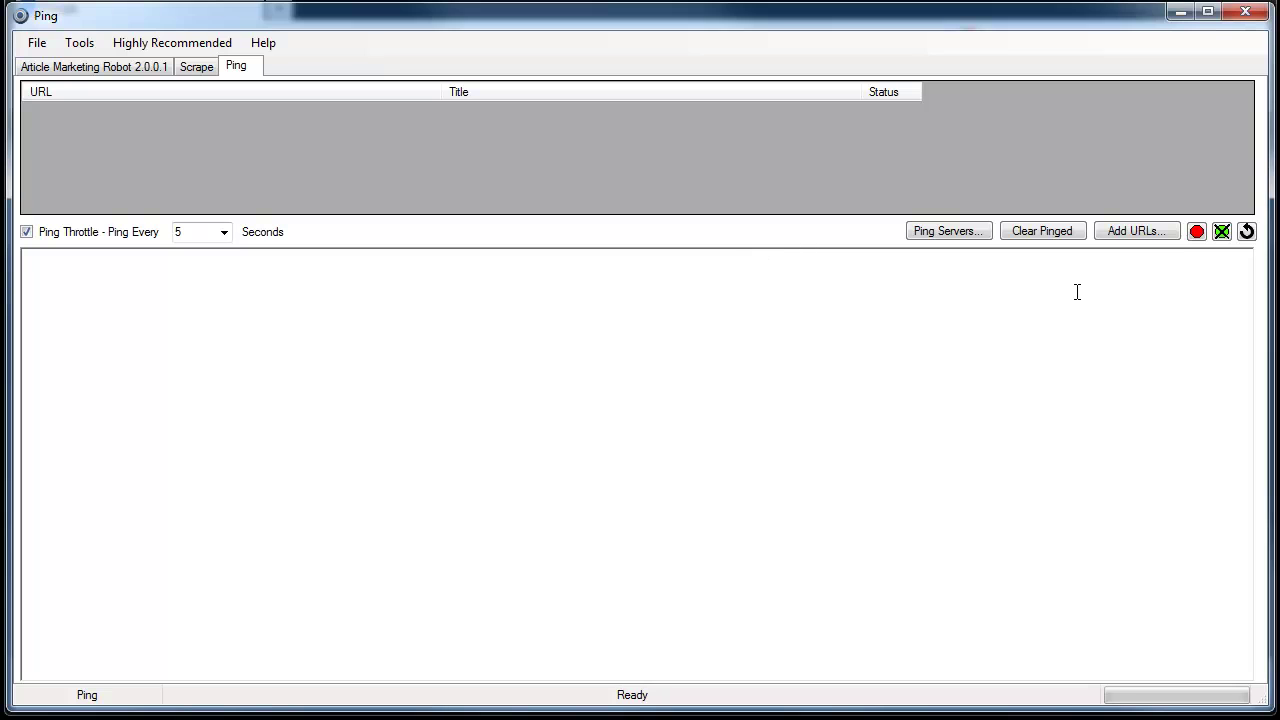
# Open the Ping Servers manager, then select and copy the published ping server list online
pyautogui.click(920, 232)
pyautogui.moveTo(538, 103); pyautogui.dragTo(450, 61)
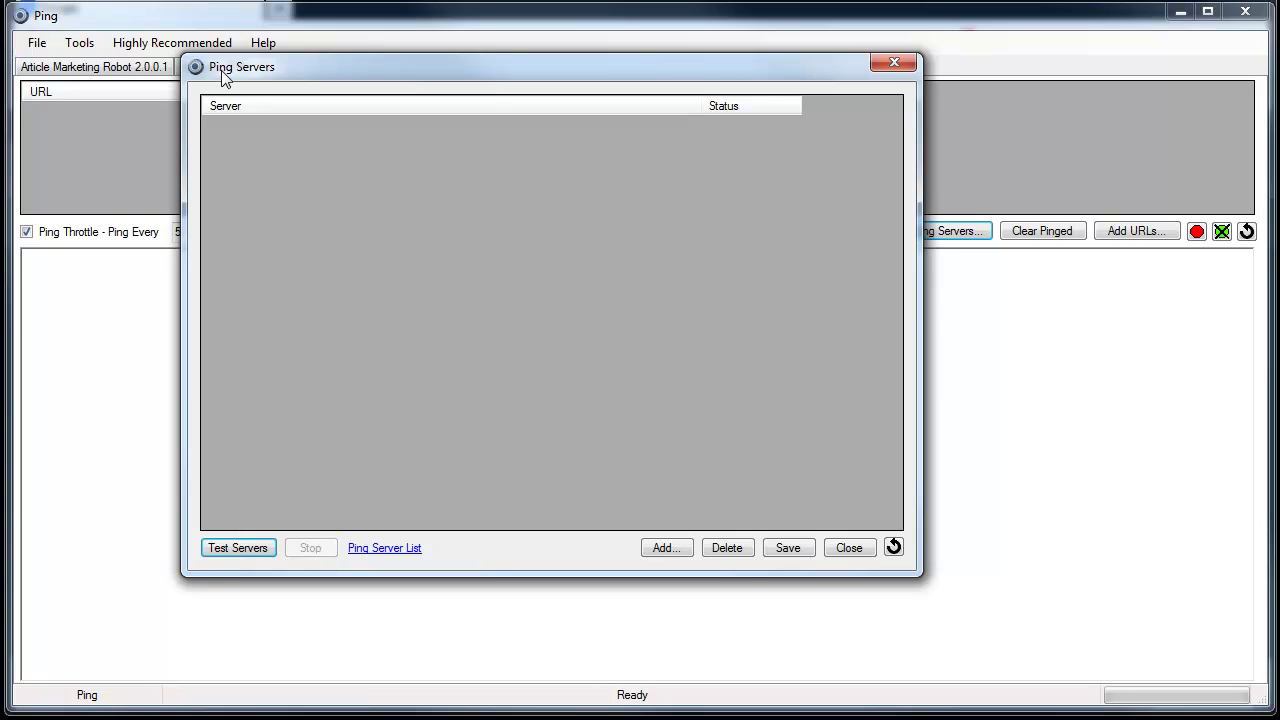
pyautogui.click(366, 548)
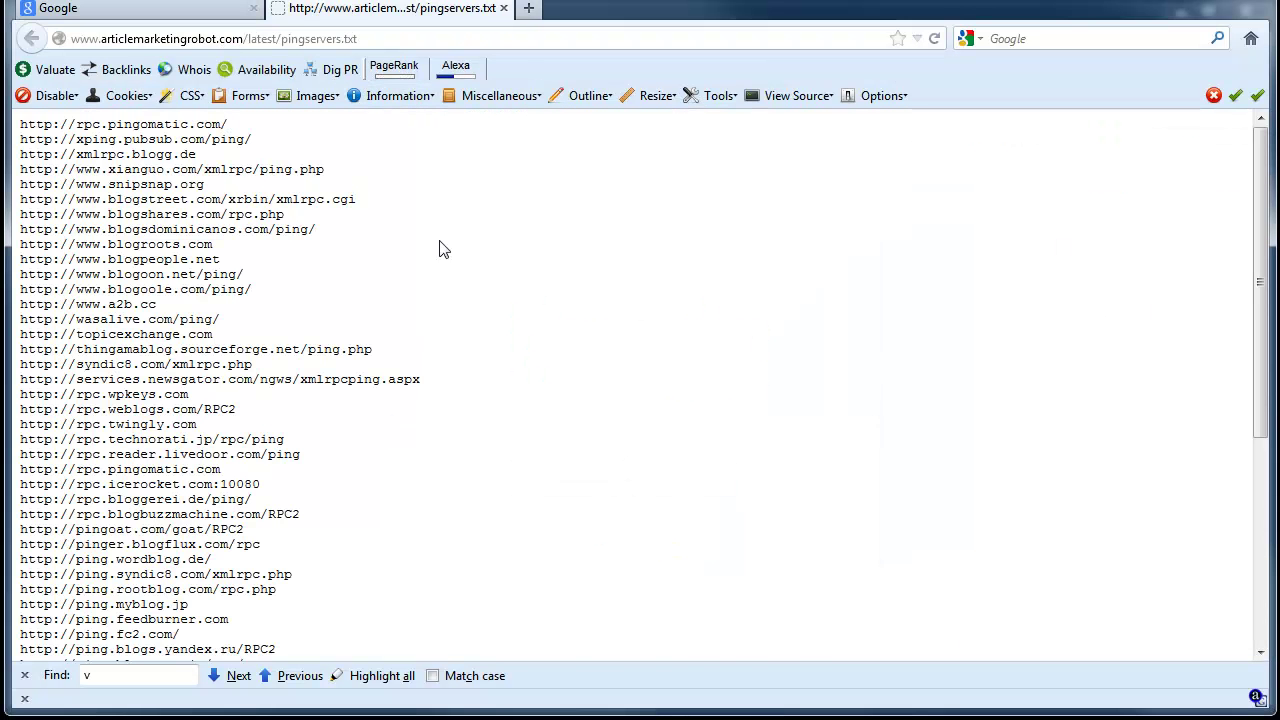
pyautogui.hotkey('ctrl', 'a')
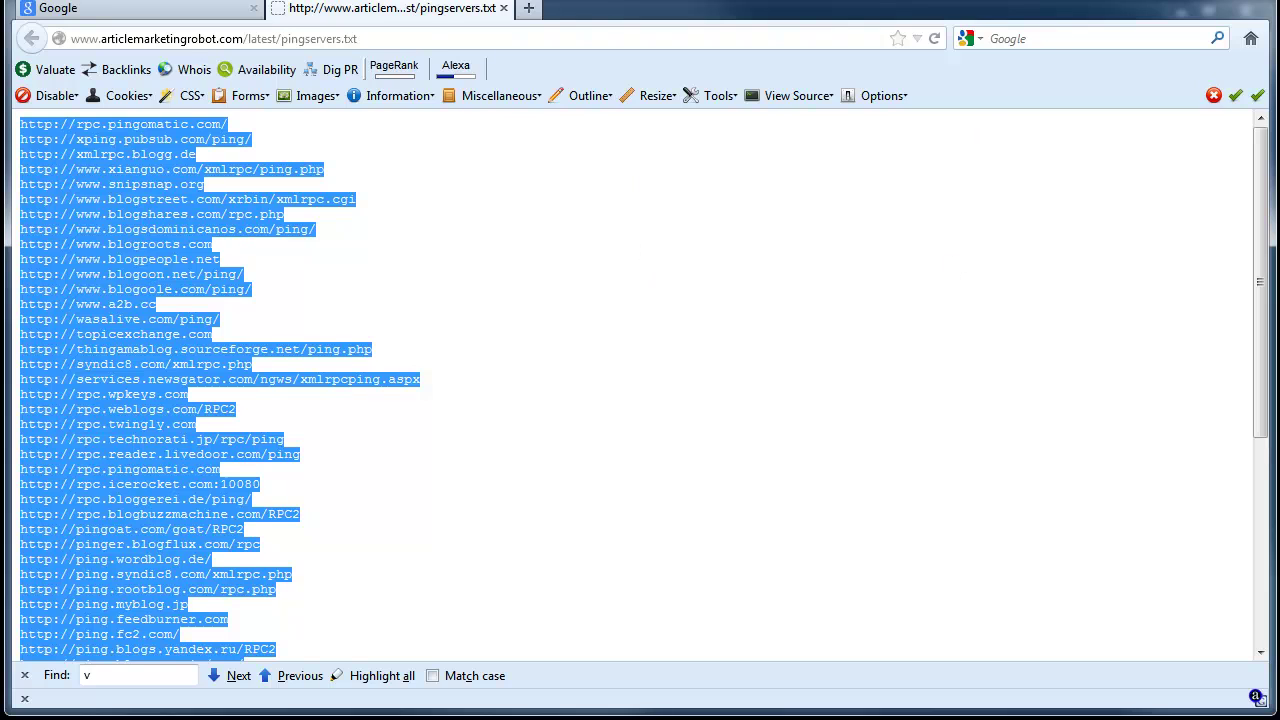
pyautogui.hotkey('alt', 'Tab')
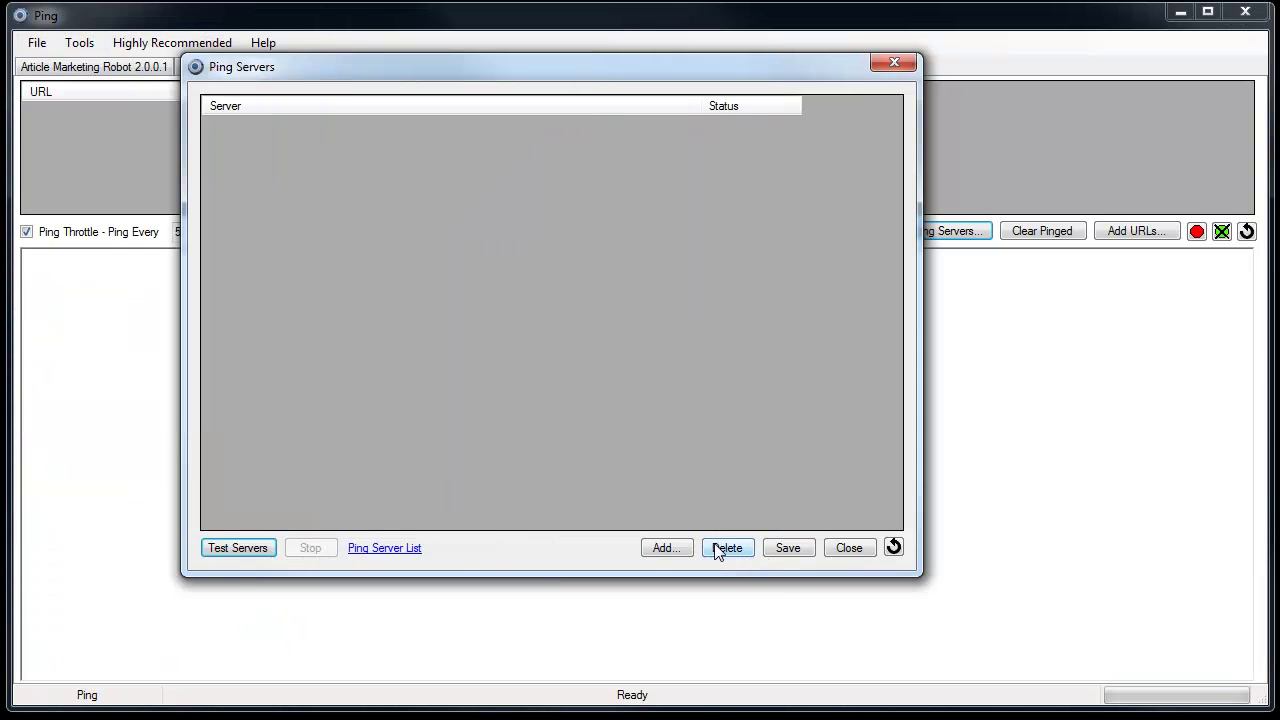
# Paste the copied servers into the server list and test them: 54 succeed, 2 fail
pyautogui.click(663, 548)
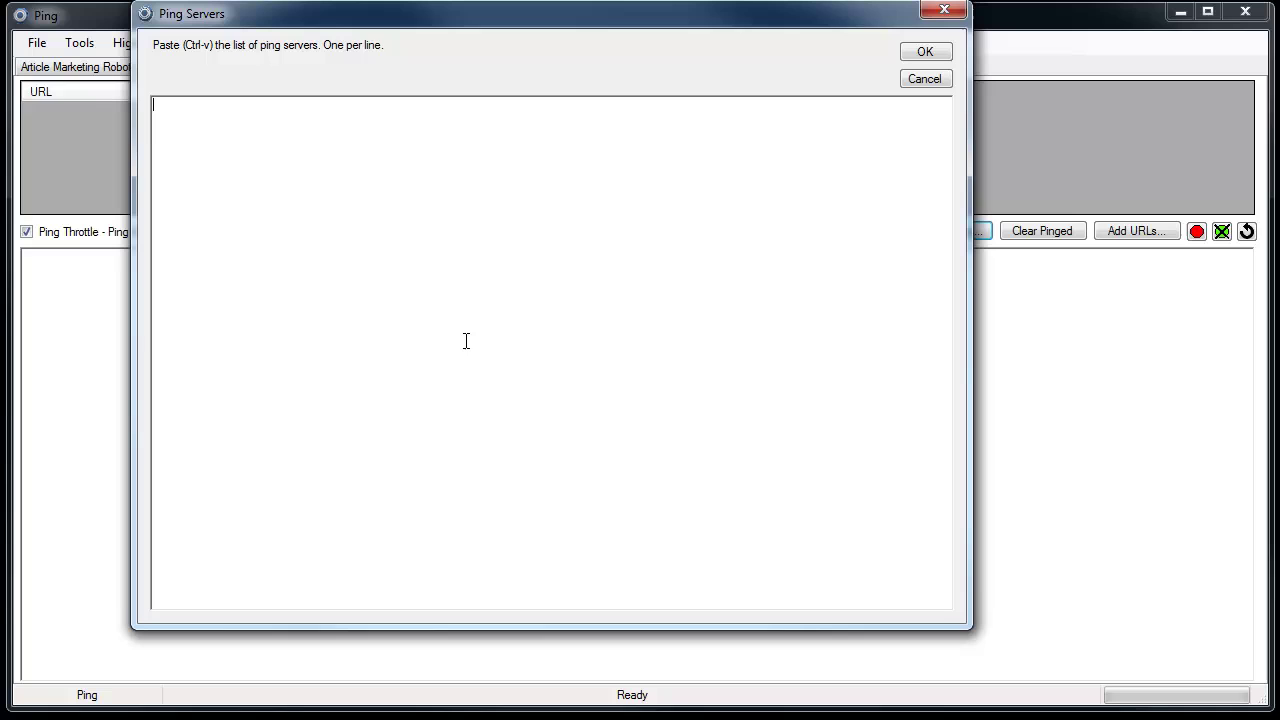
pyautogui.hotkey('ctrl', 'v')
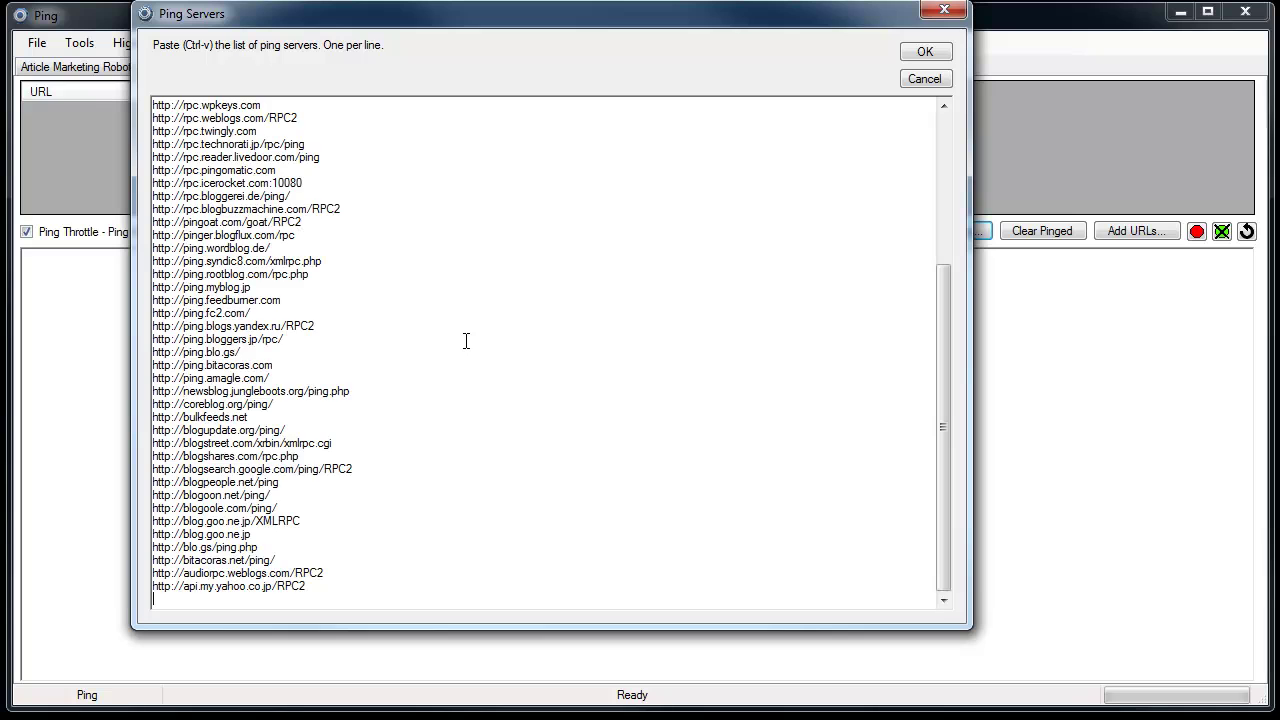
pyautogui.click(922, 52)
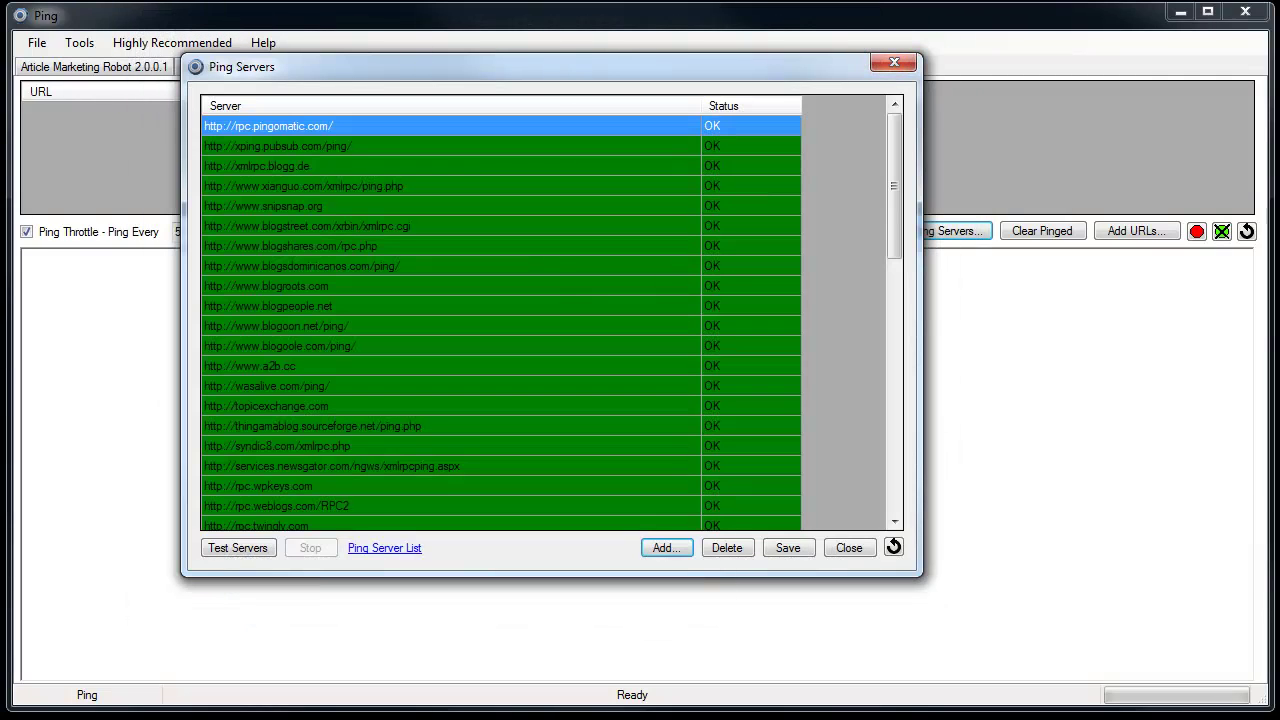
pyautogui.click(220, 552)
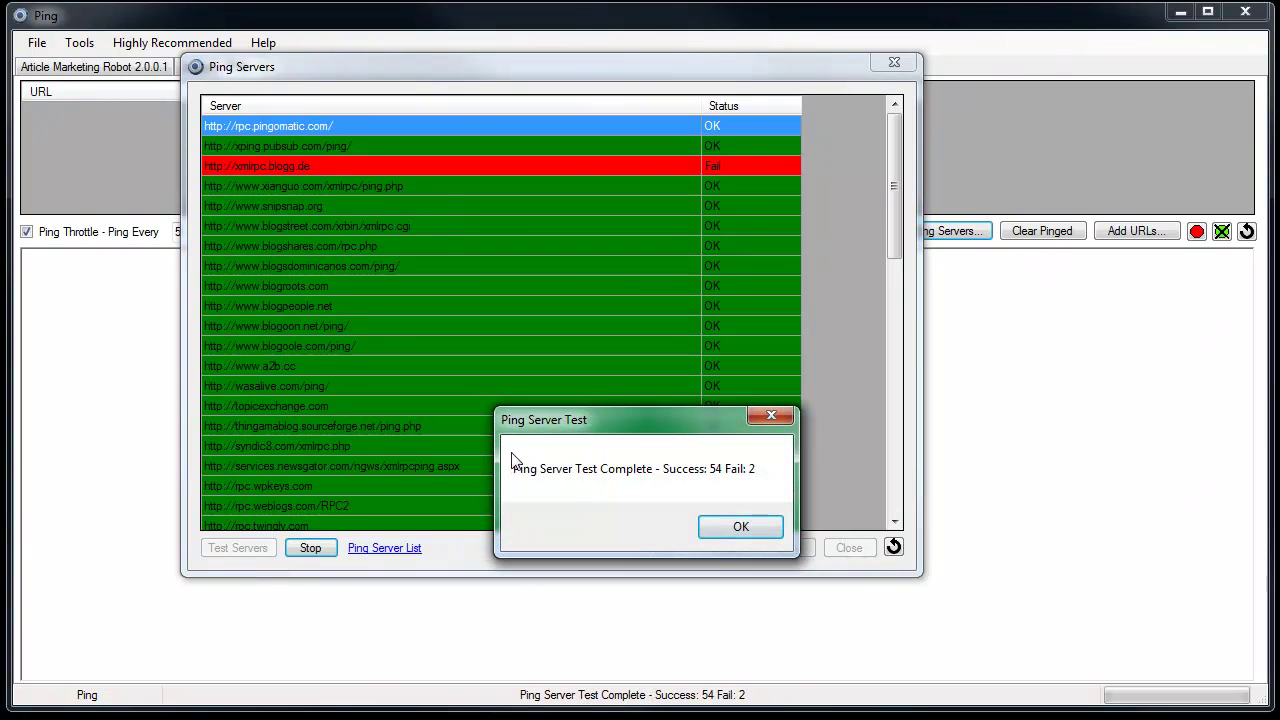
pyautogui.click(740, 532)
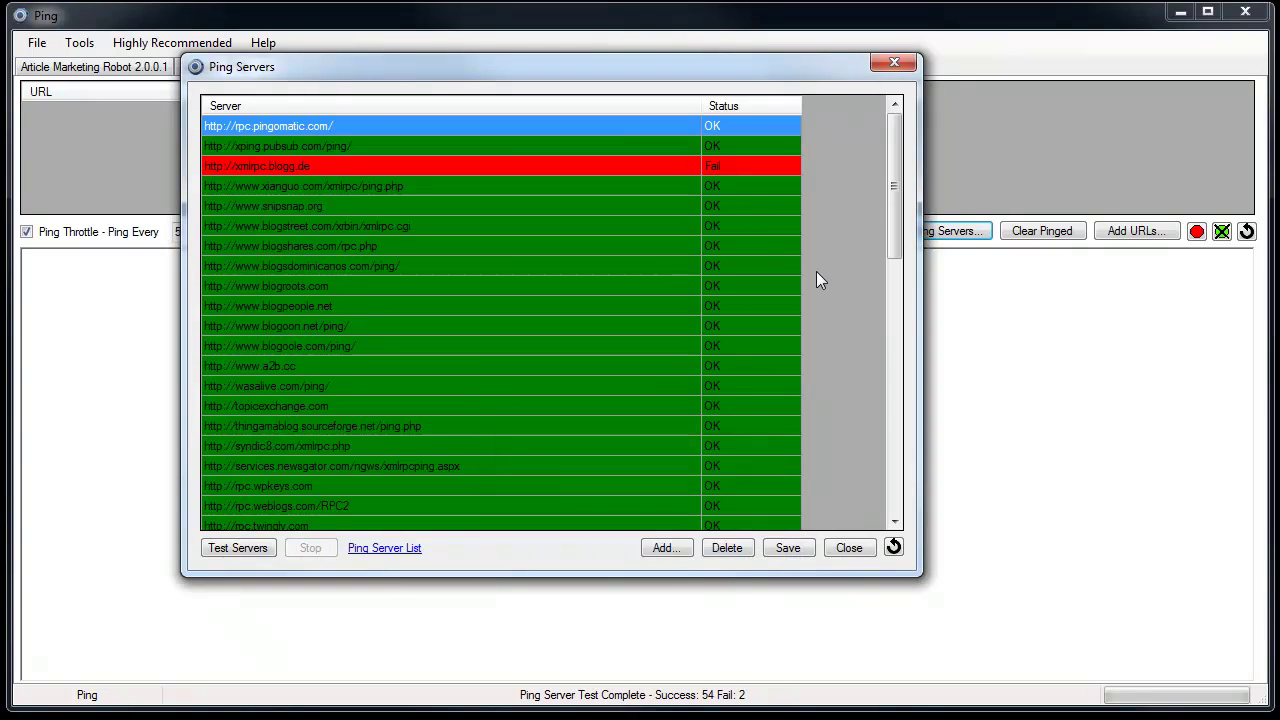
# Remove the failed servers, save the cleaned list, and select its first five rows
pyautogui.click(893, 547)
pyautogui.moveTo(561, 415); pyautogui.dragTo(518, 299)
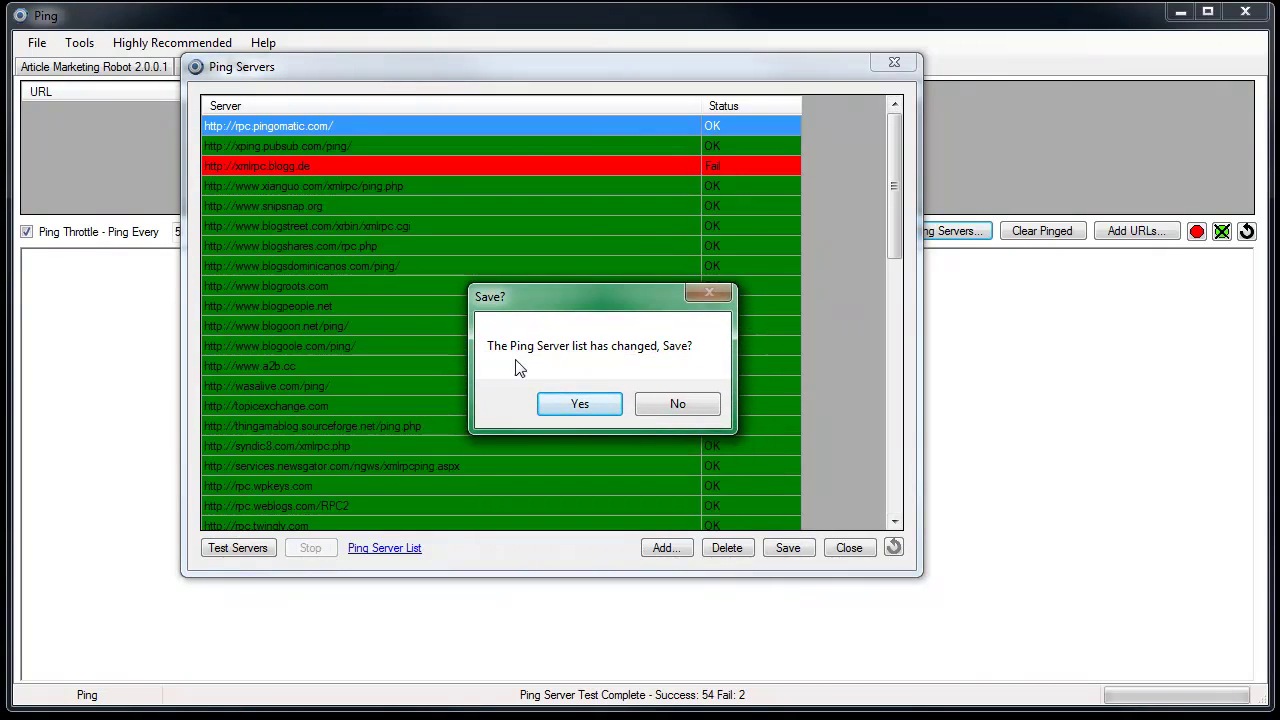
pyautogui.click(562, 408)
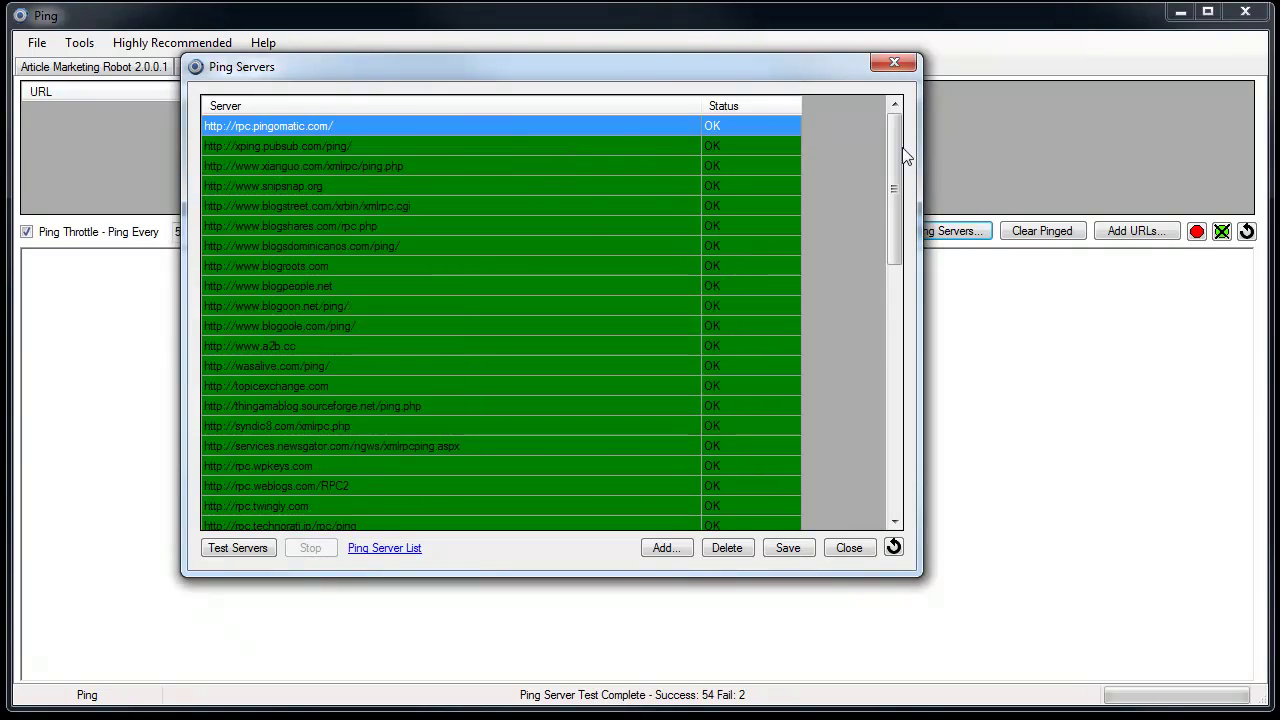
pyautogui.moveTo(897, 170); pyautogui.dragTo(866, 120)
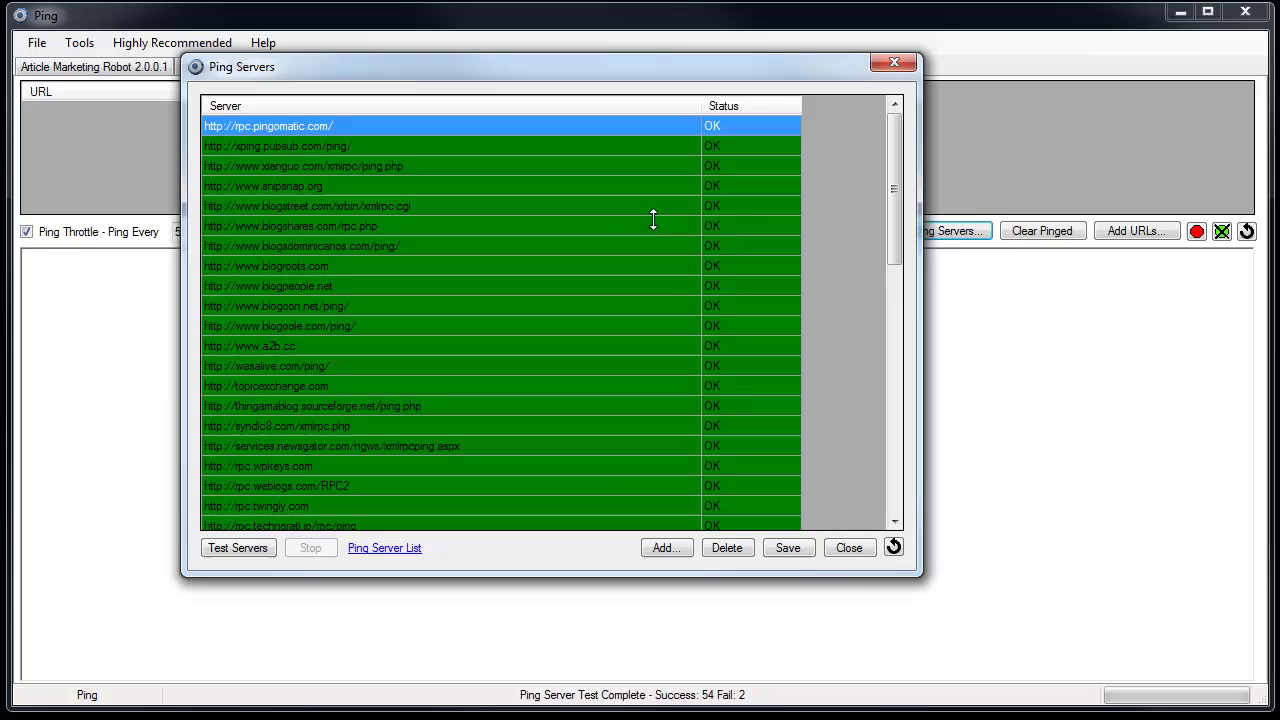
pyautogui.keyDown('shift'); pyautogui.click(605, 208); pyautogui.keyUp('shift')
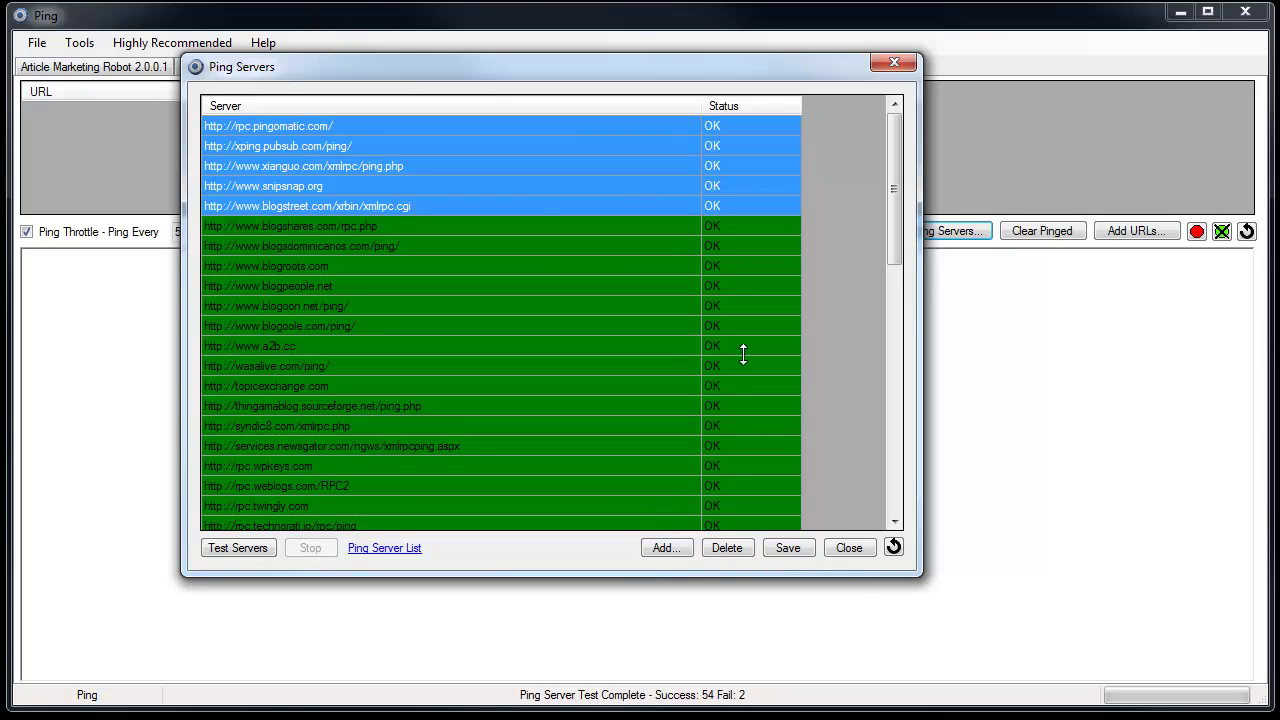
# Close the Ping Servers dialog to return to the Ping page with its empty URL list
pyautogui.click(854, 548)
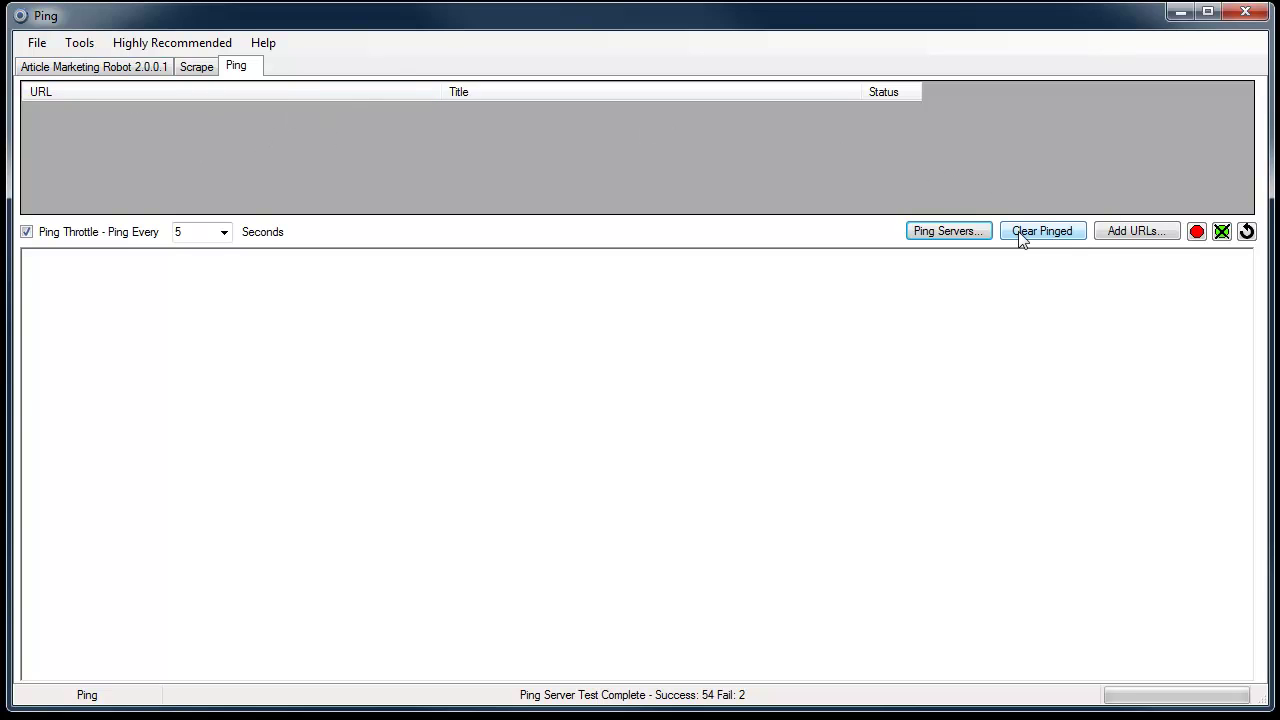
pyautogui.click(1147, 236)
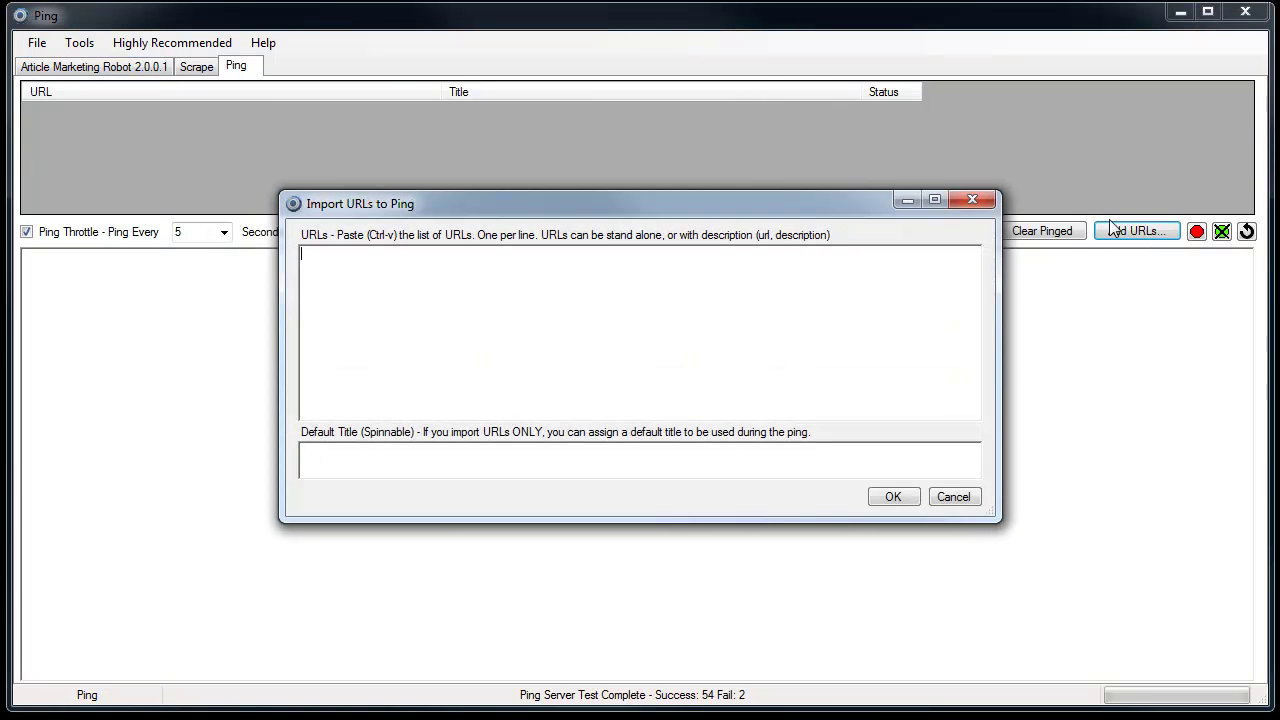
pyautogui.click(502, 318)
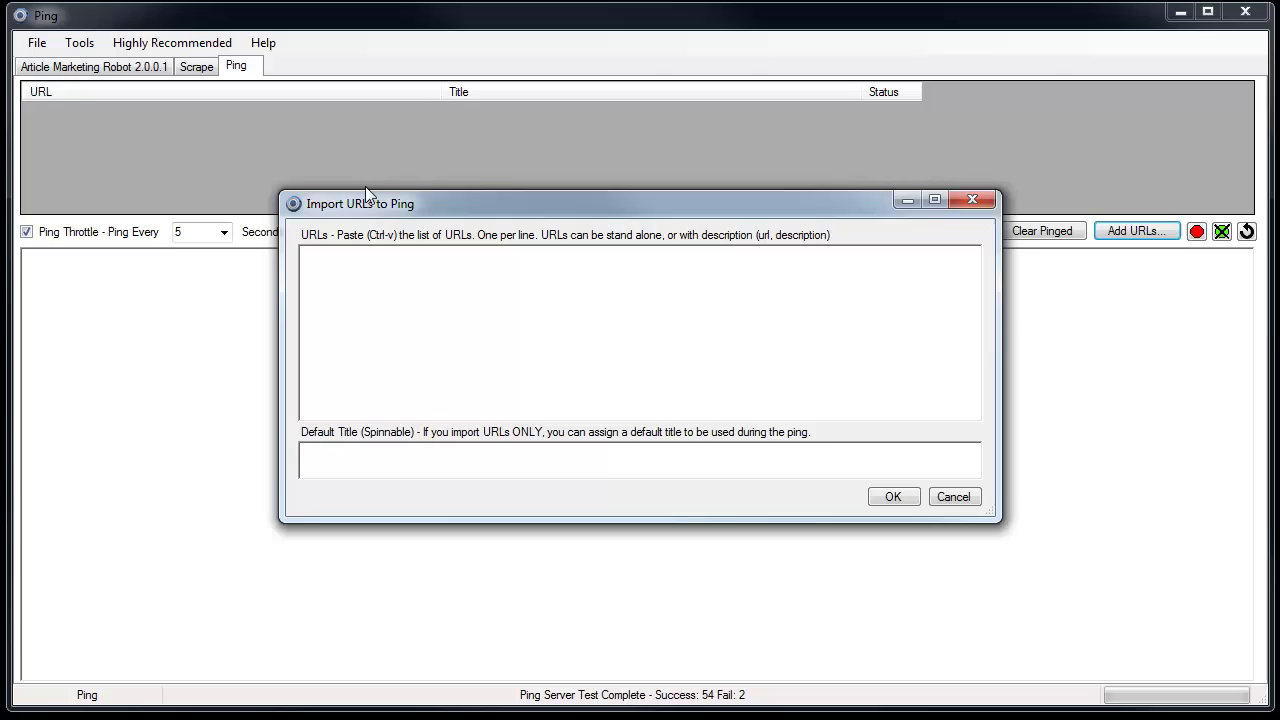
pyautogui.write('http')
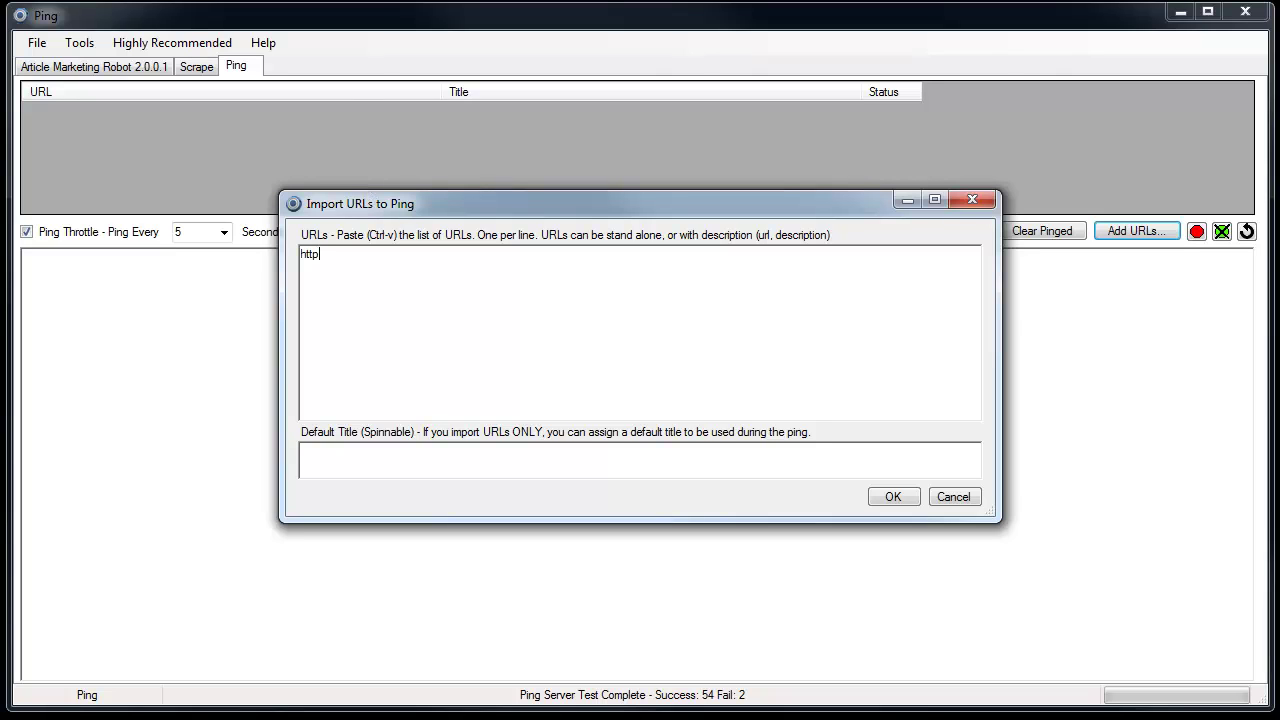
pyautogui.write('://www.google.com,')
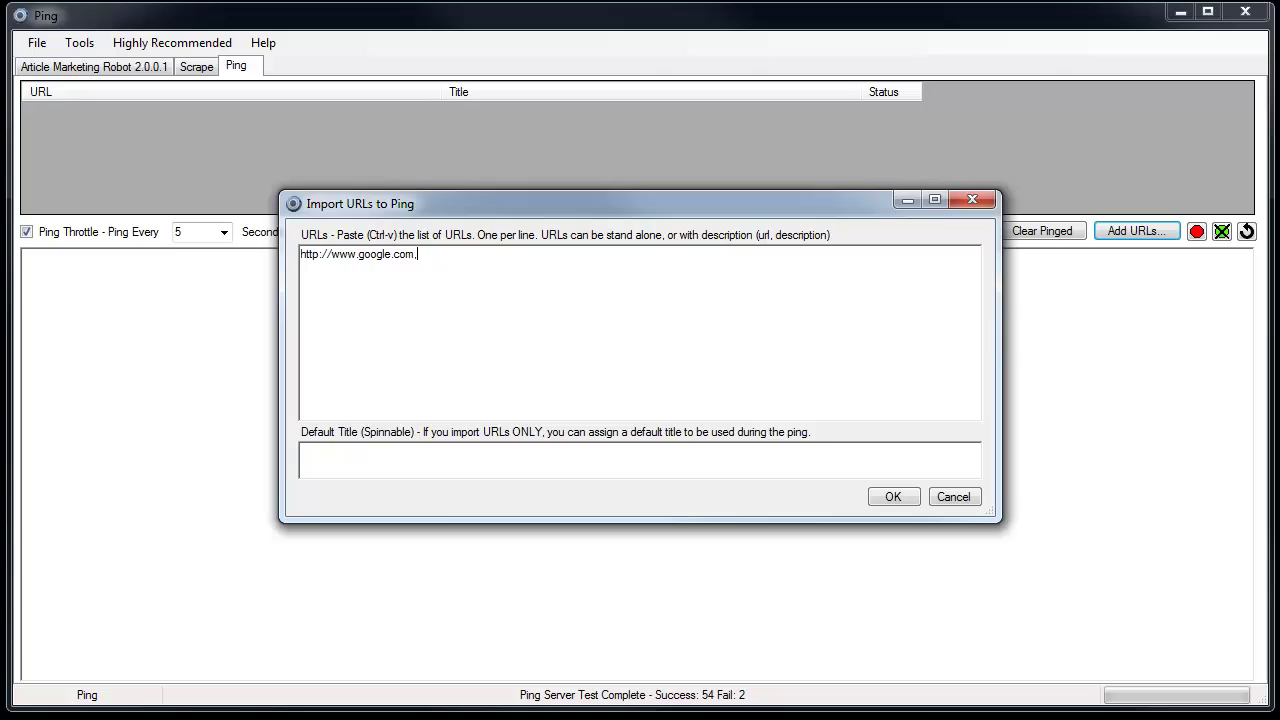
pyautogui.write('search for USA ')
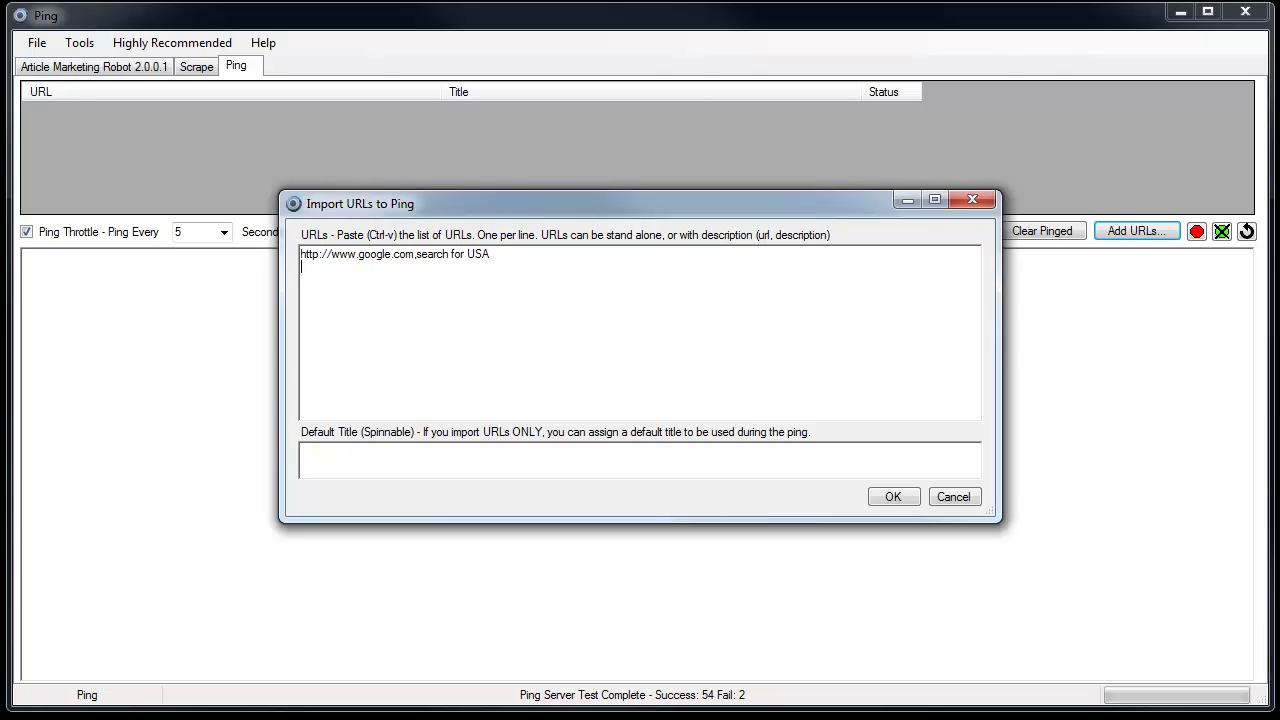
pyautogui.write('http://www.gio')
pyautogui.press('BackSpace')
pyautogui.press('BackSpace')
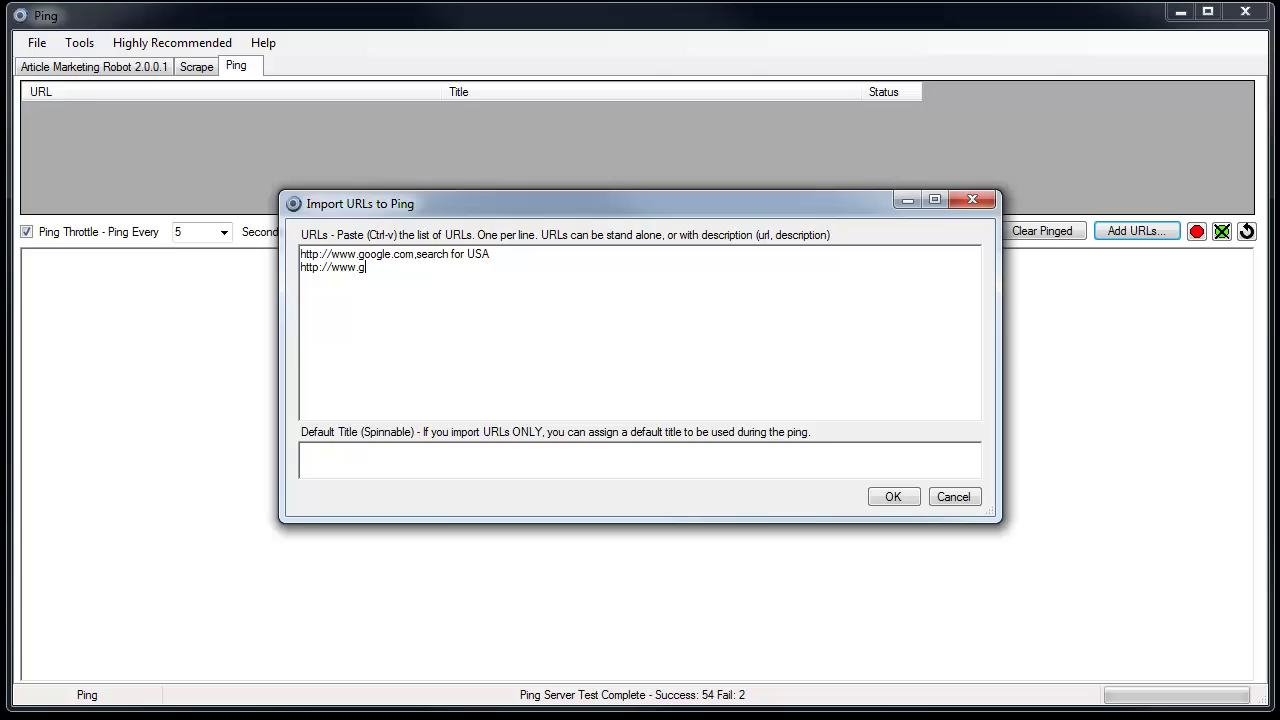
pyautogui.write('oogle.ca')
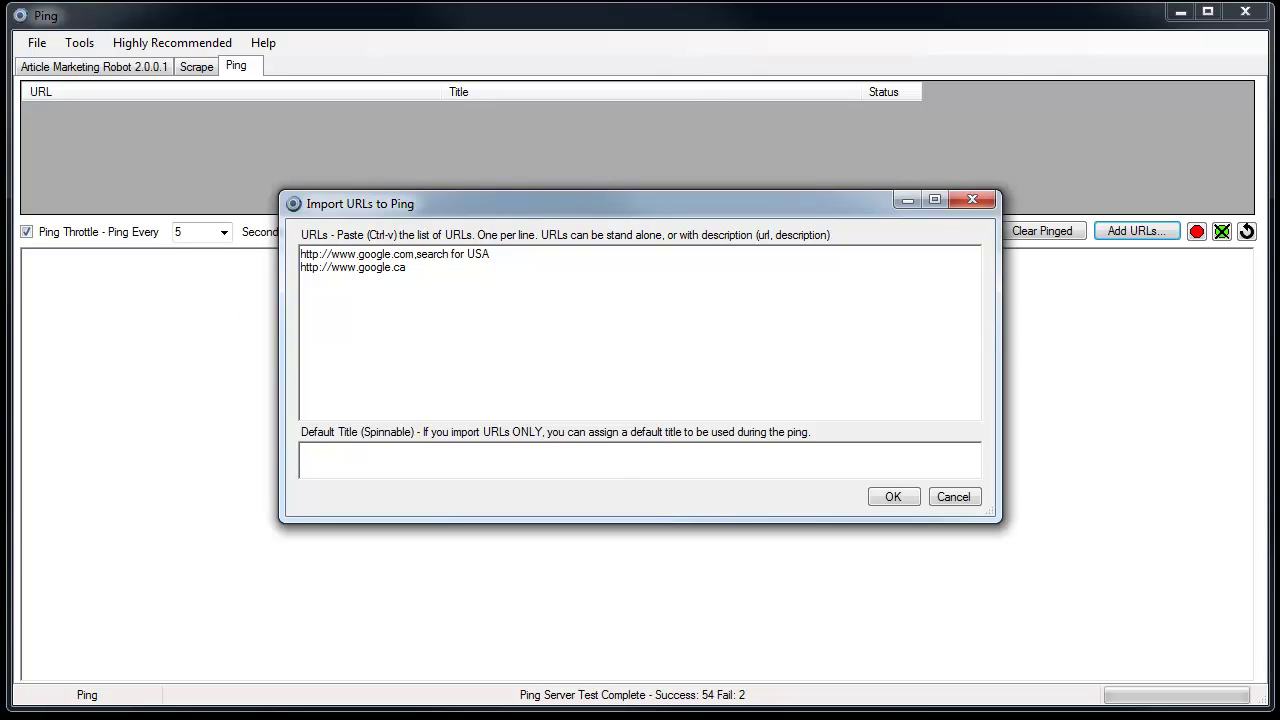
pyautogui.write('search for c')
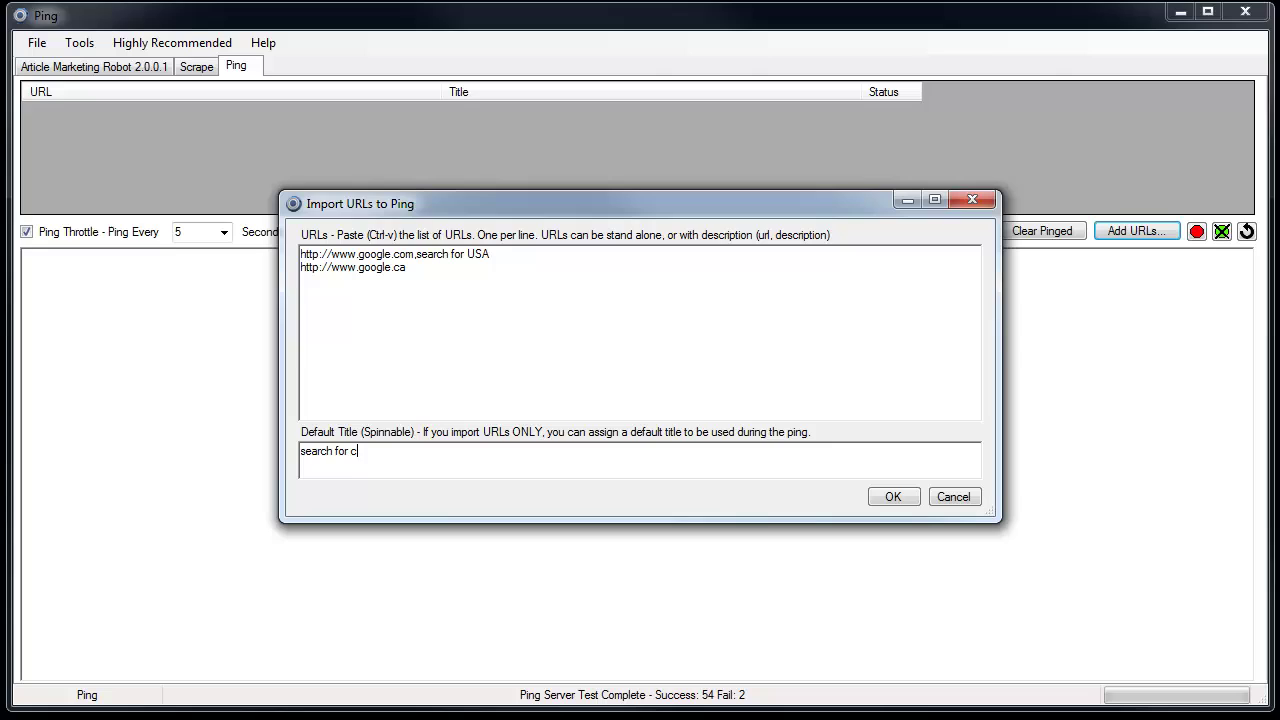
pyautogui.write('anada')
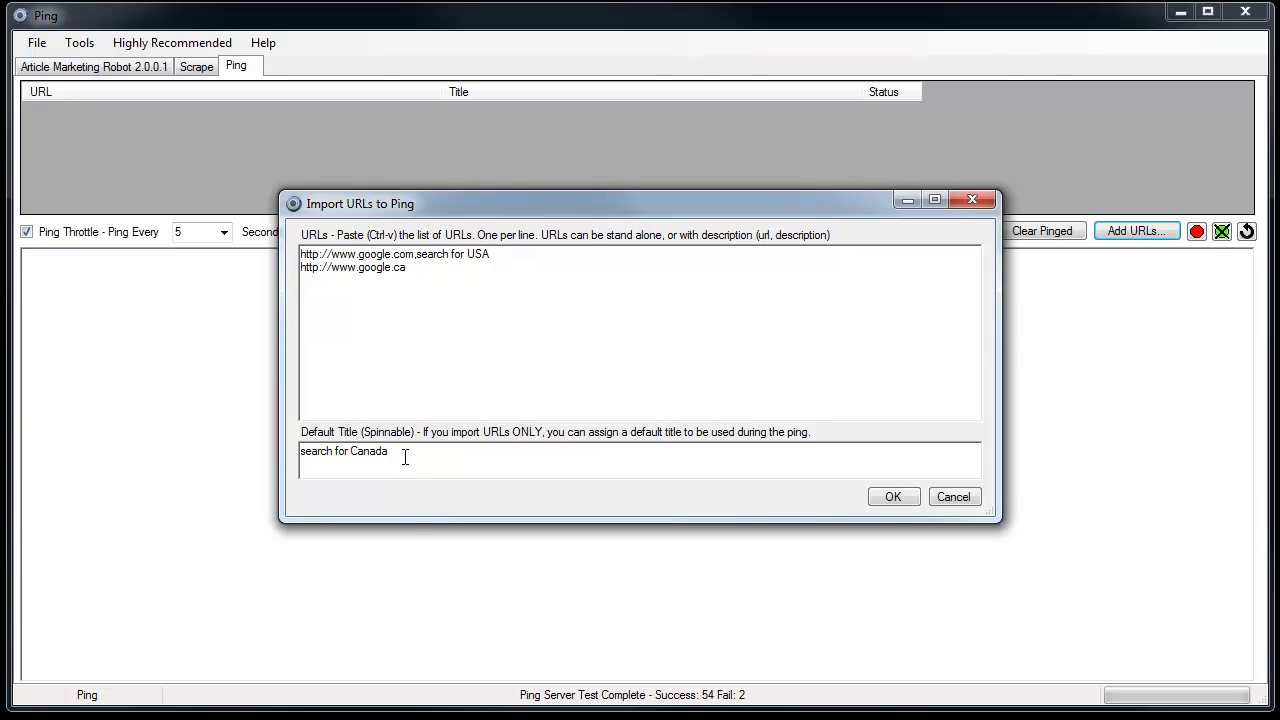
pyautogui.click(302, 451)
pyautogui.write('Canada|search engine}')
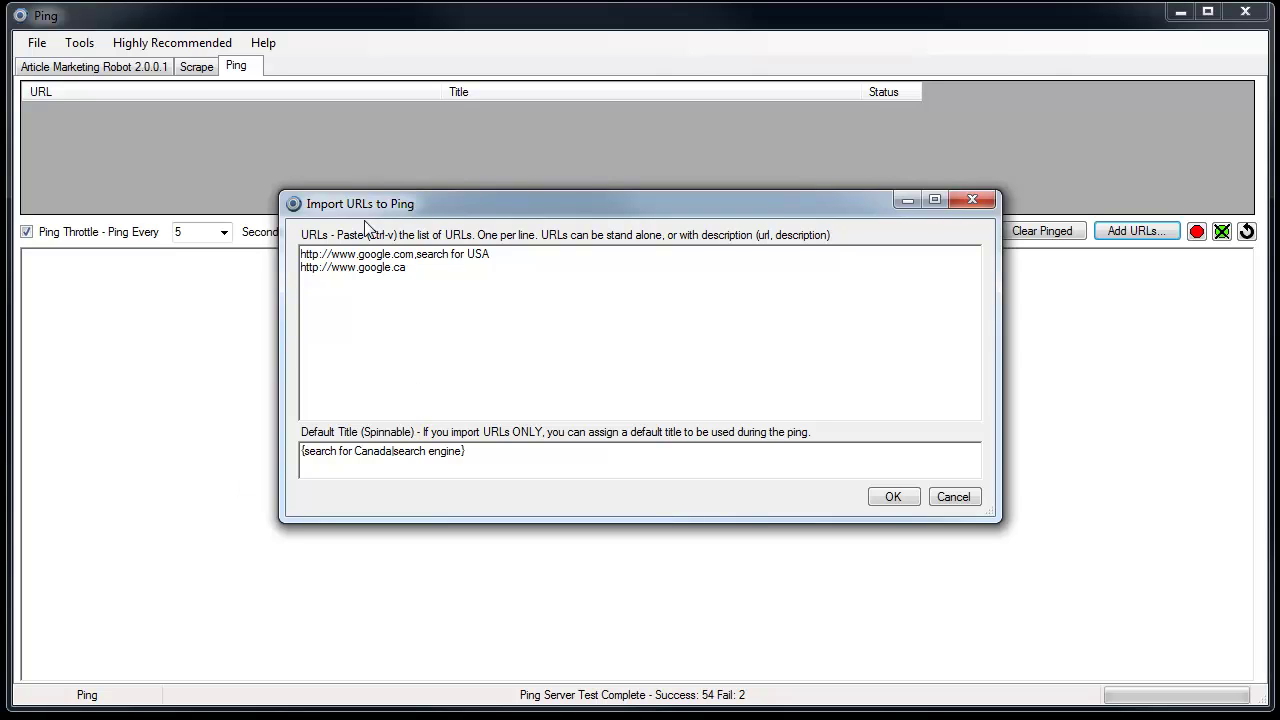
pyautogui.moveTo(350, 201); pyautogui.dragTo(346, 189)
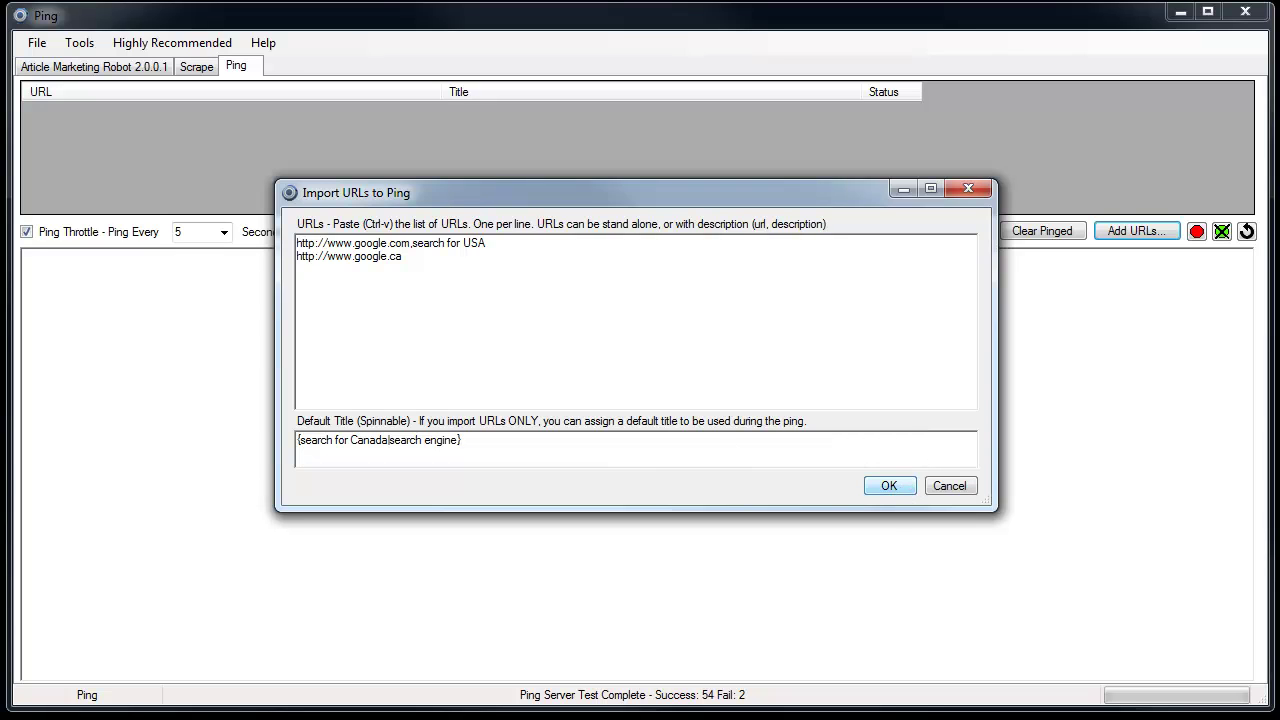
# Import both Google URLs and ping them until both show pinged, then stop pinging
pyautogui.click(889, 485)
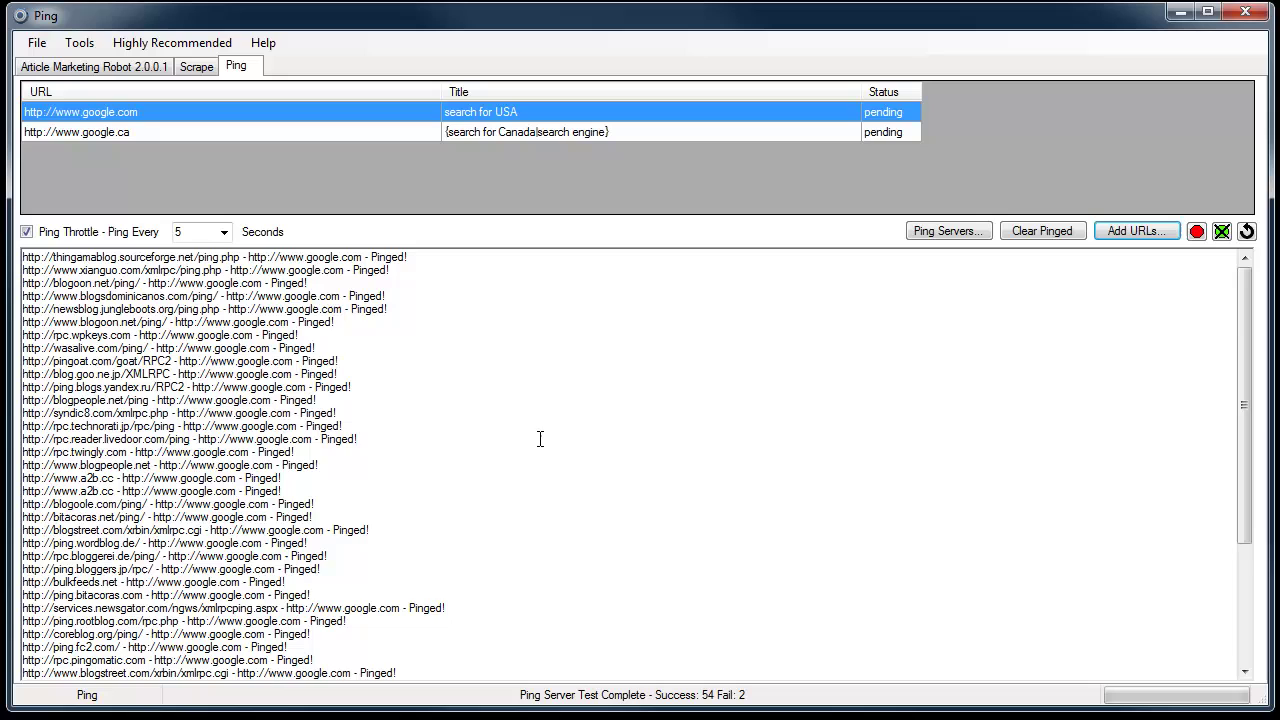
pyautogui.scroll(3, 930, 443)
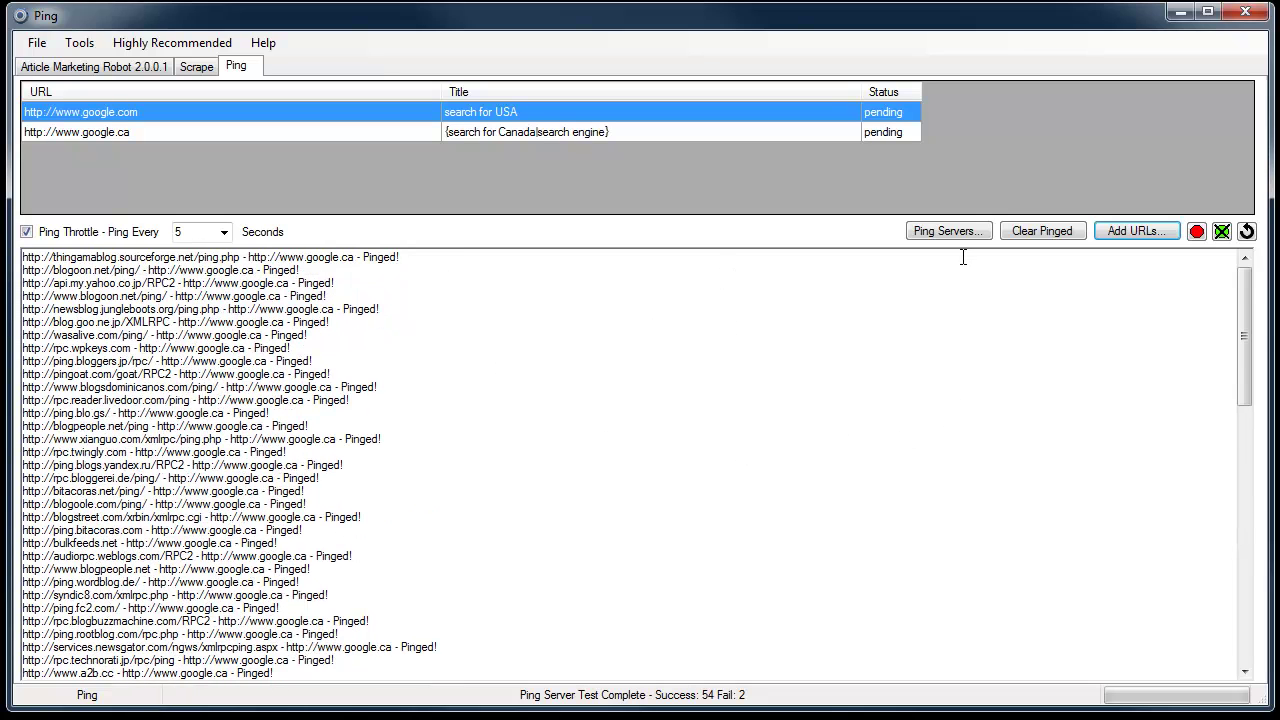
pyautogui.click(1197, 237)
pyautogui.click(1221, 233)
pyautogui.click(1221, 234)
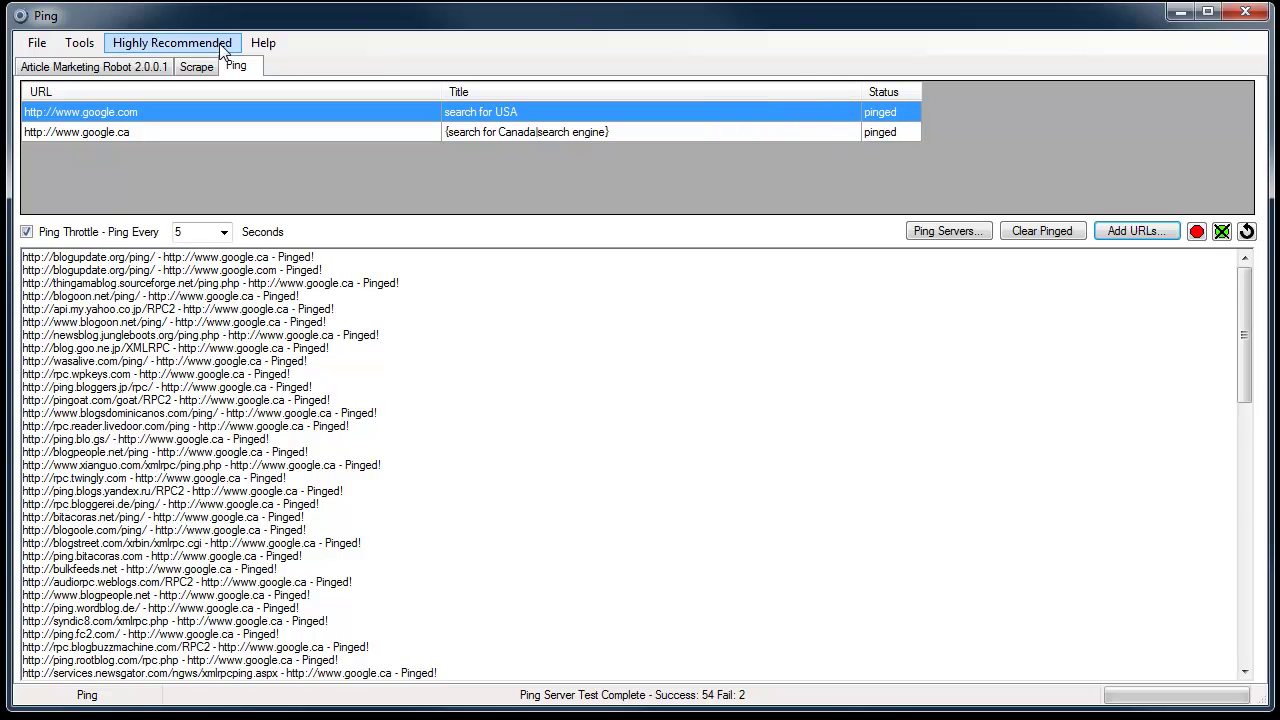
# Filter the Step 3 directory list to show only submitted directories
pyautogui.click(85, 70)
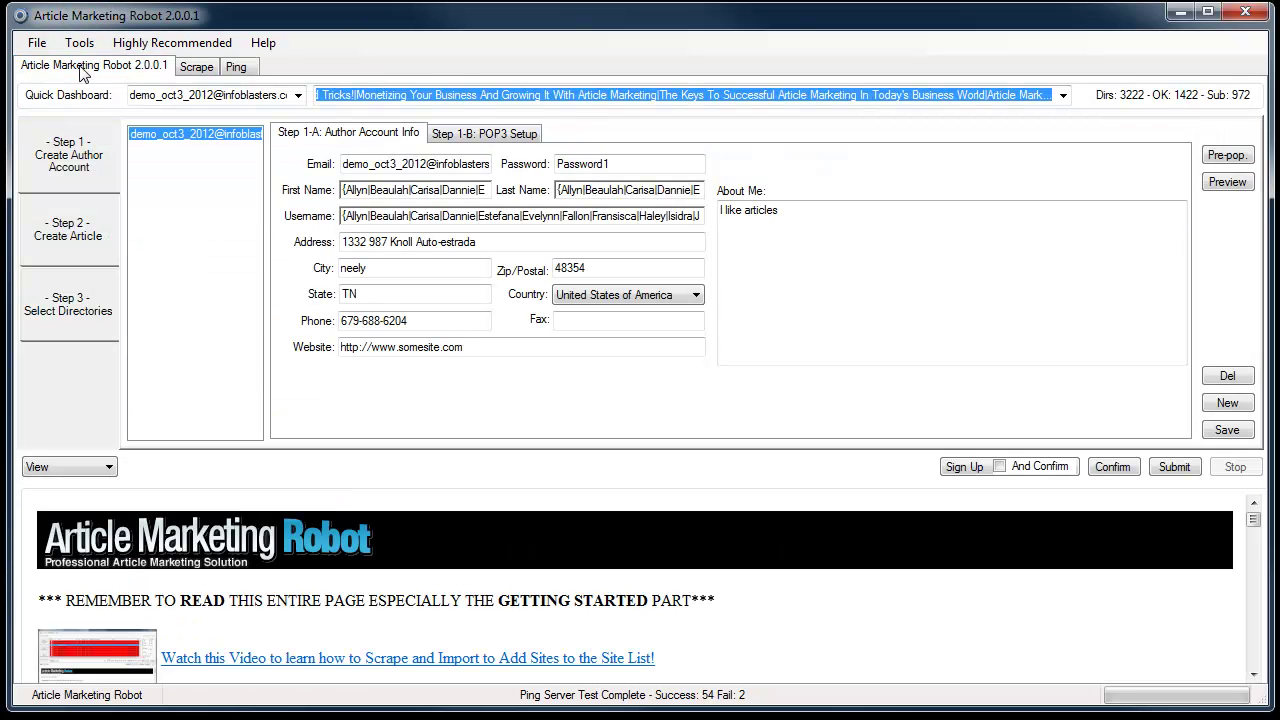
pyautogui.click(55, 322)
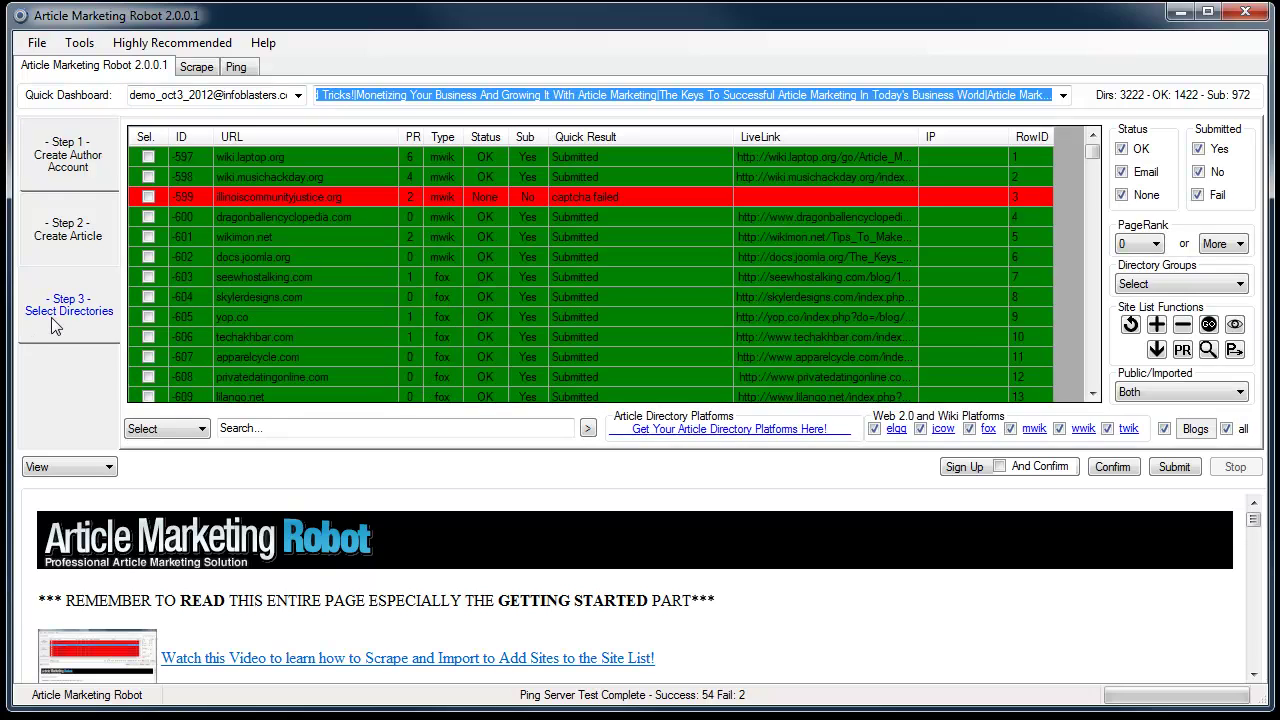
pyautogui.click(1199, 172)
pyautogui.click(1130, 326)
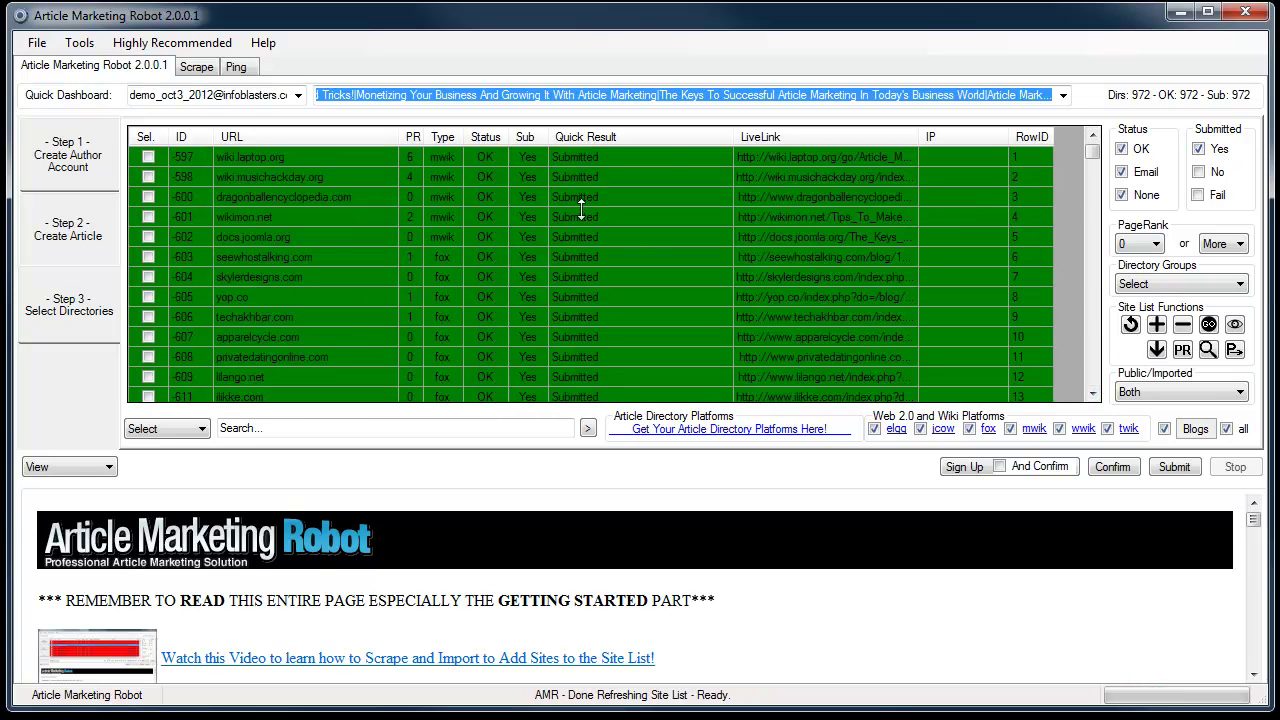
# Select directories 597 through 608, then go back to the Ping tab
pyautogui.click(658, 156)
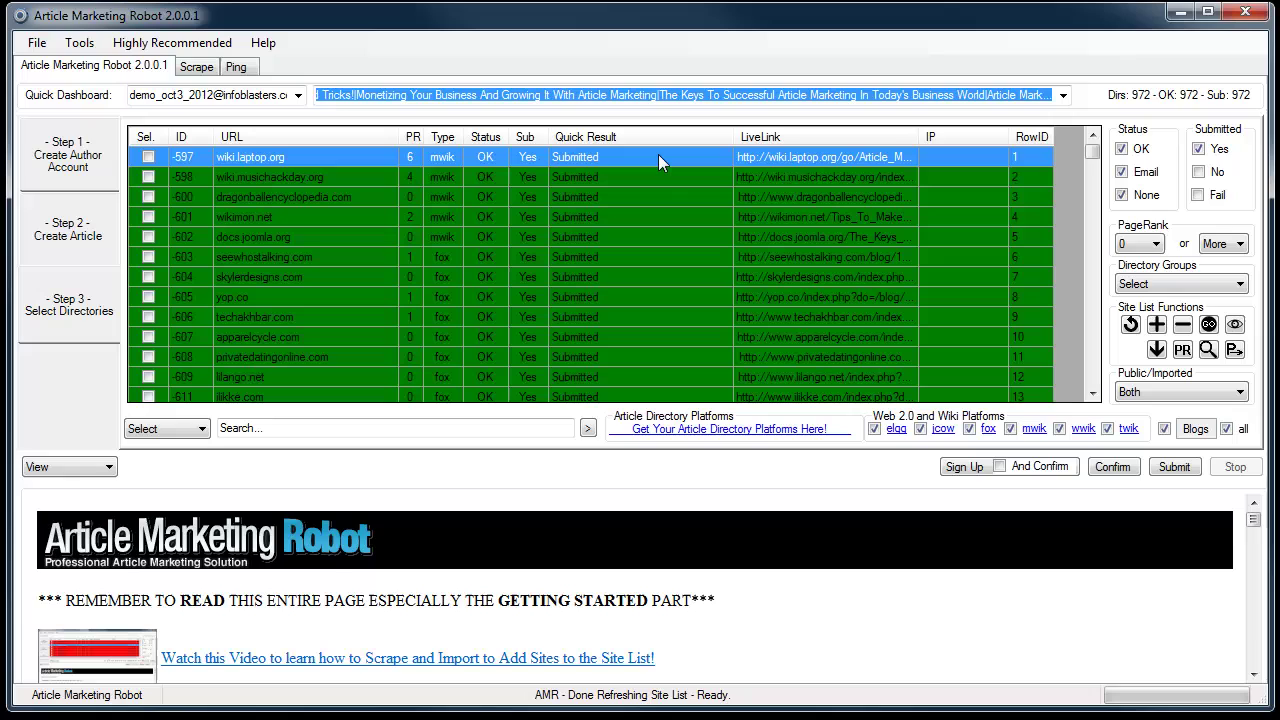
pyautogui.keyDown('shift'); pyautogui.click(662, 356); pyautogui.keyUp('shift')
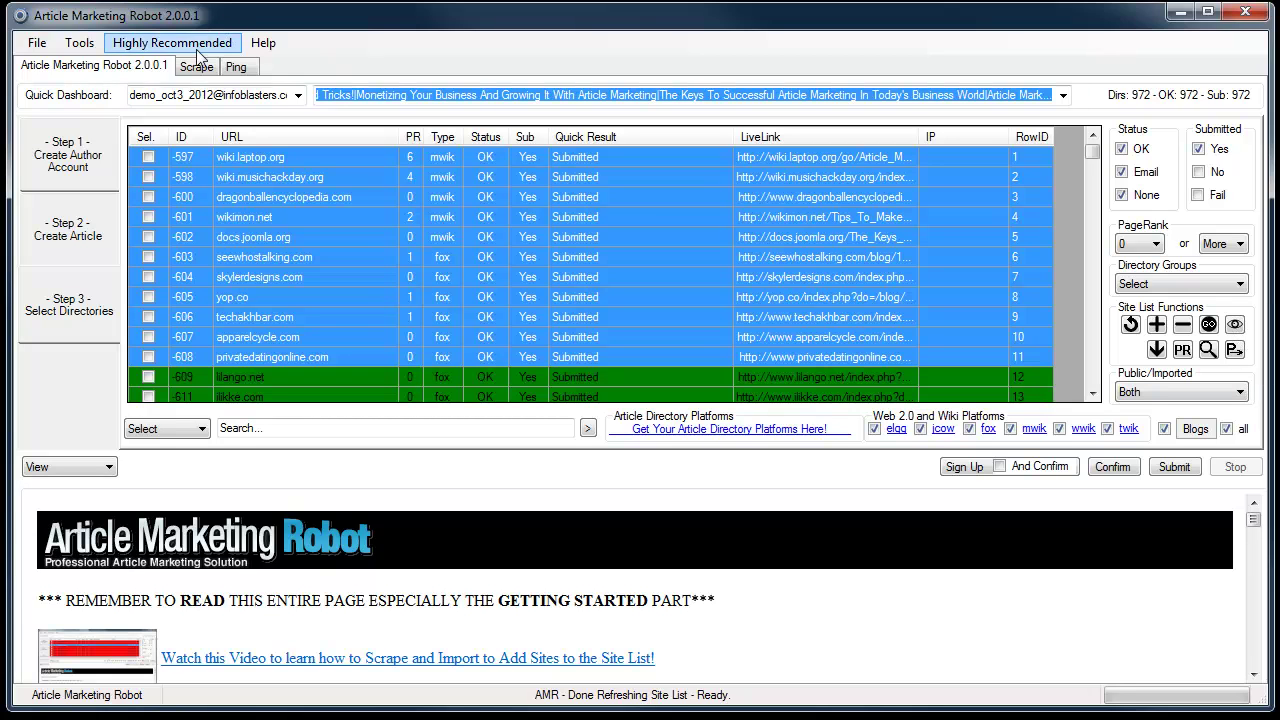
pyautogui.click(236, 66)
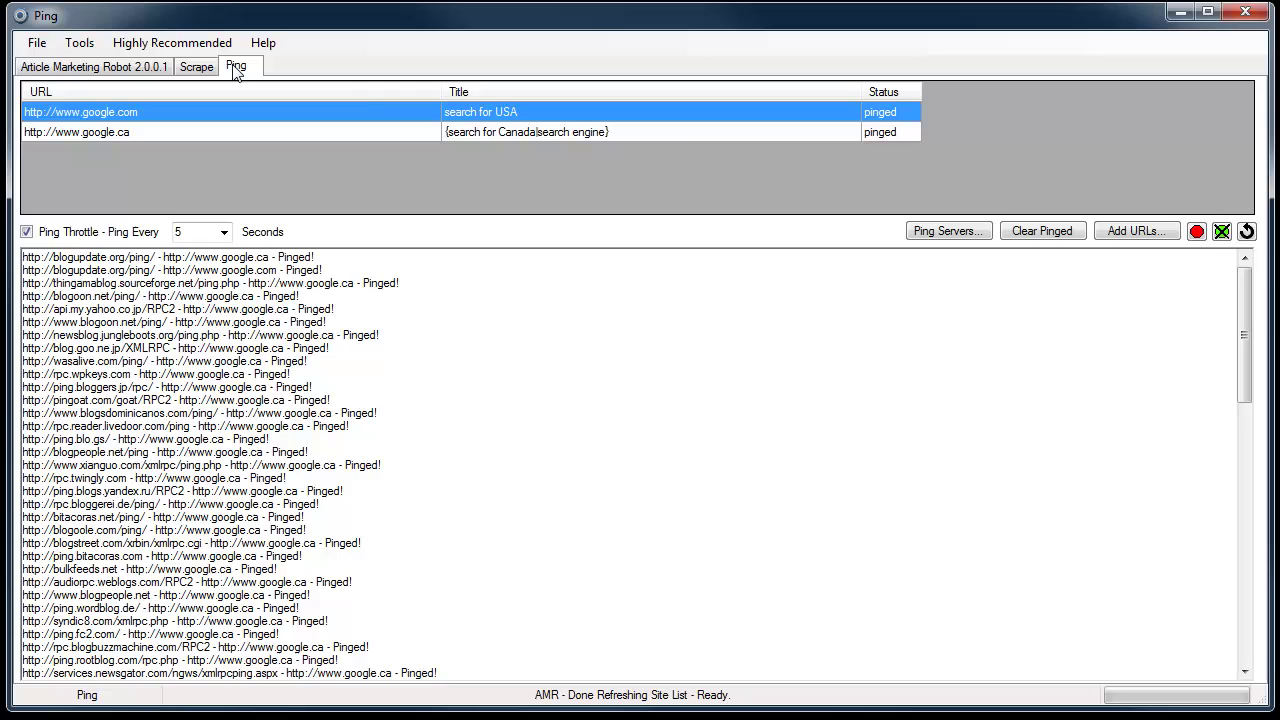
# Pull the selected live links into the ping list, ping a few, then stop and refresh
pyautogui.click(1248, 233)
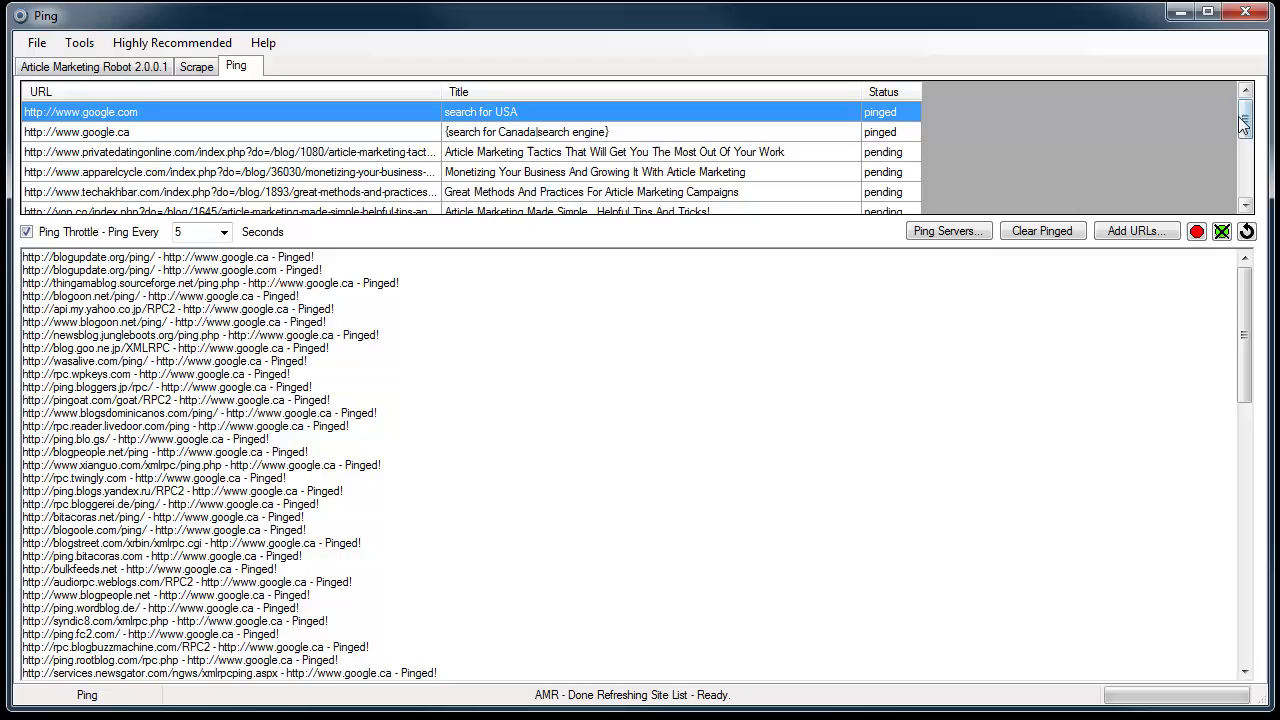
pyautogui.moveTo(1245, 118); pyautogui.dragTo(1227, 142)
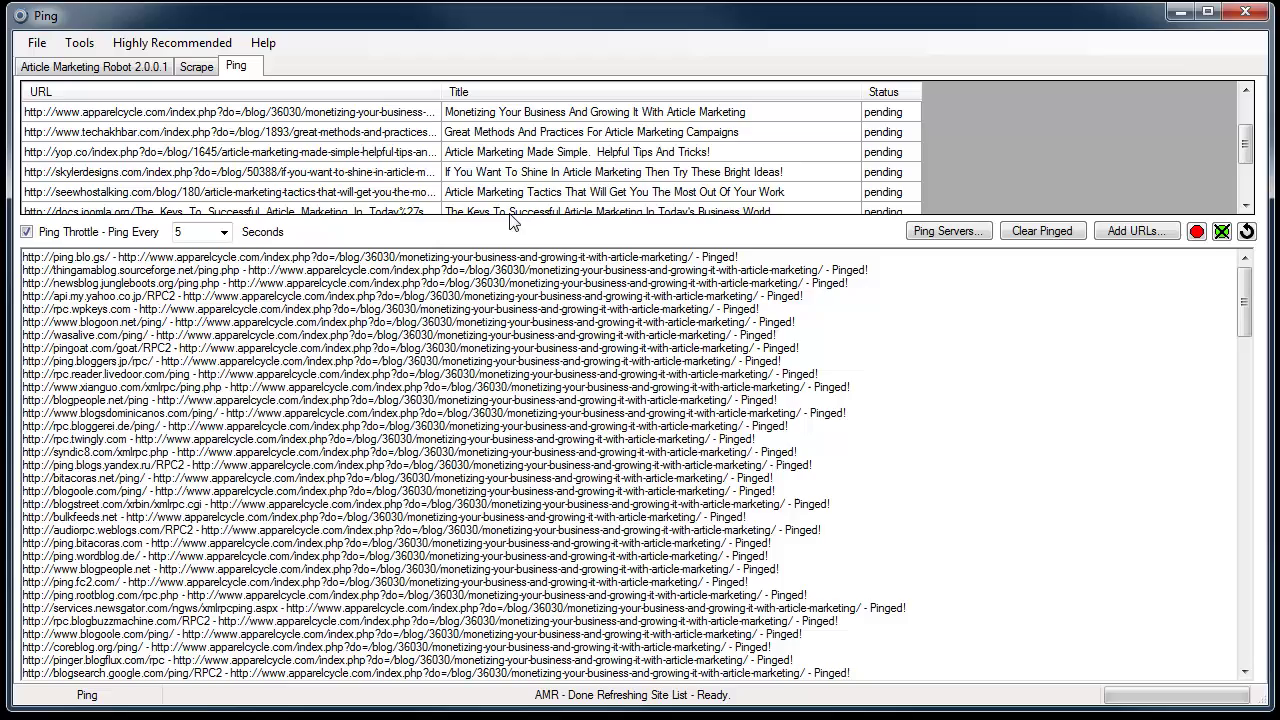
pyautogui.moveTo(1245, 145); pyautogui.dragTo(1240, 207)
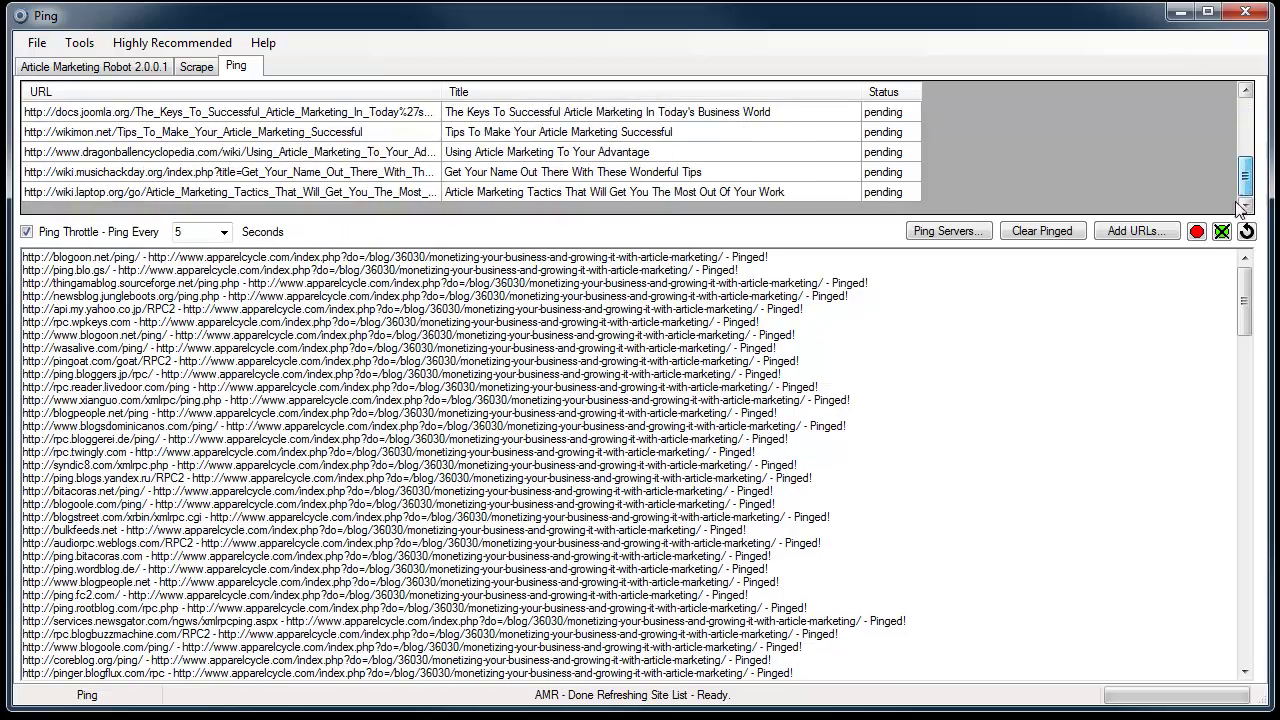
pyautogui.click(1247, 232)
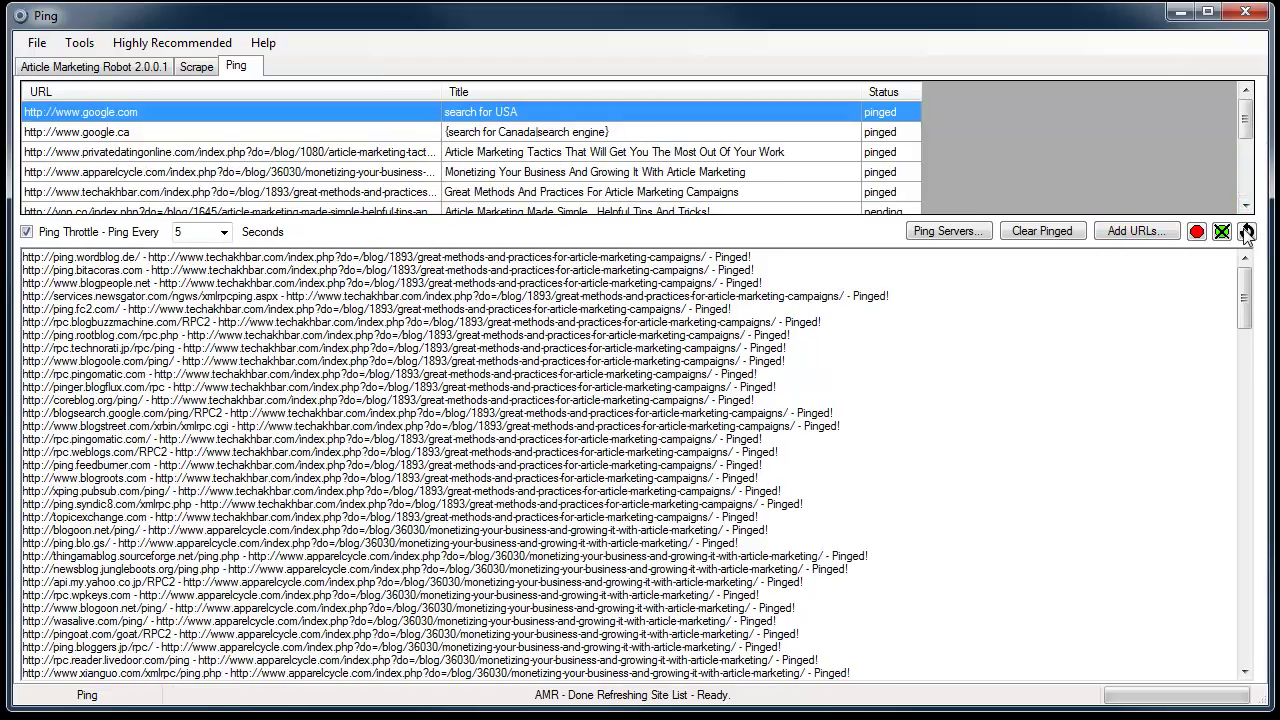
pyautogui.moveTo(1245, 118); pyautogui.dragTo(1245, 178)
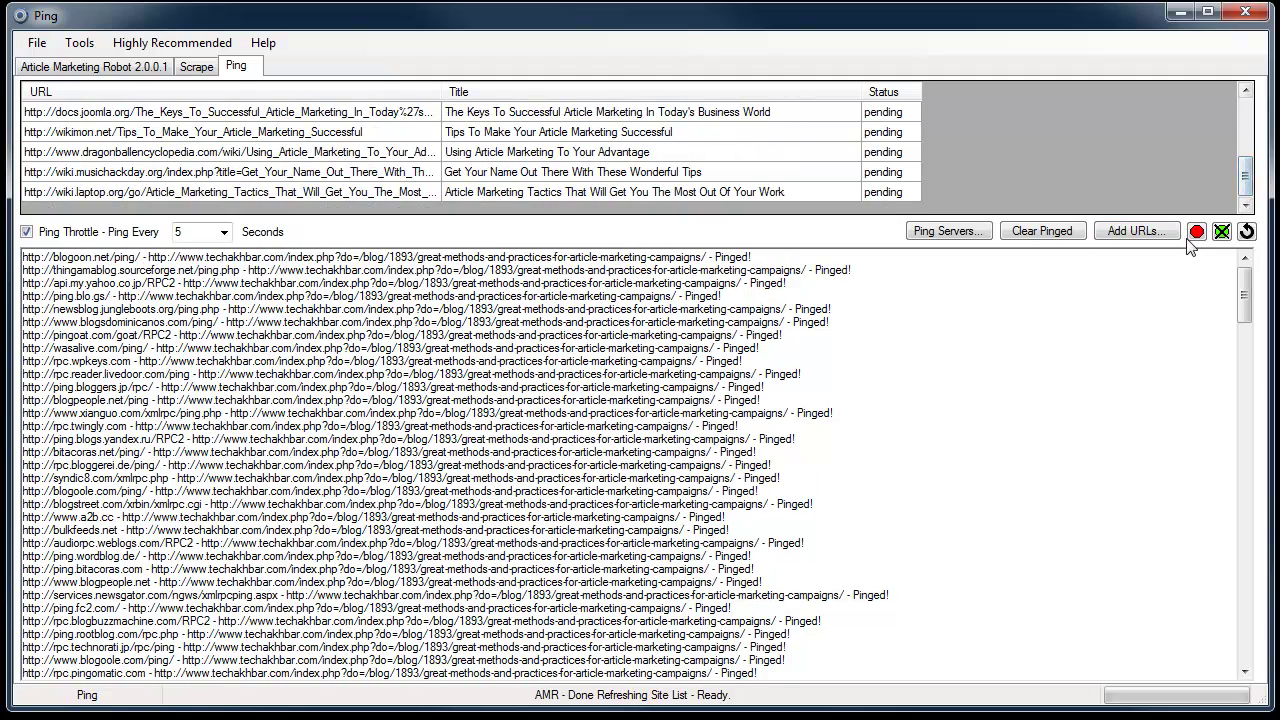
pyautogui.click(1196, 232)
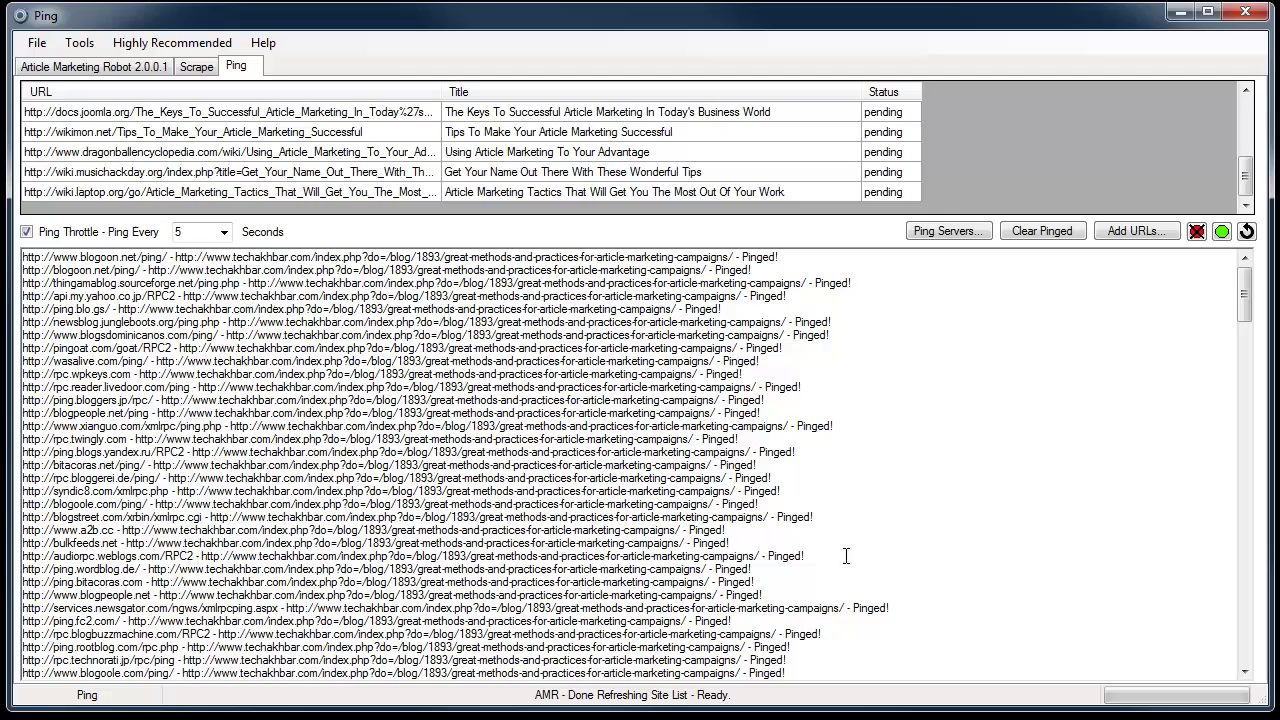
pyautogui.click(1246, 232)
pyautogui.click(1245, 205)
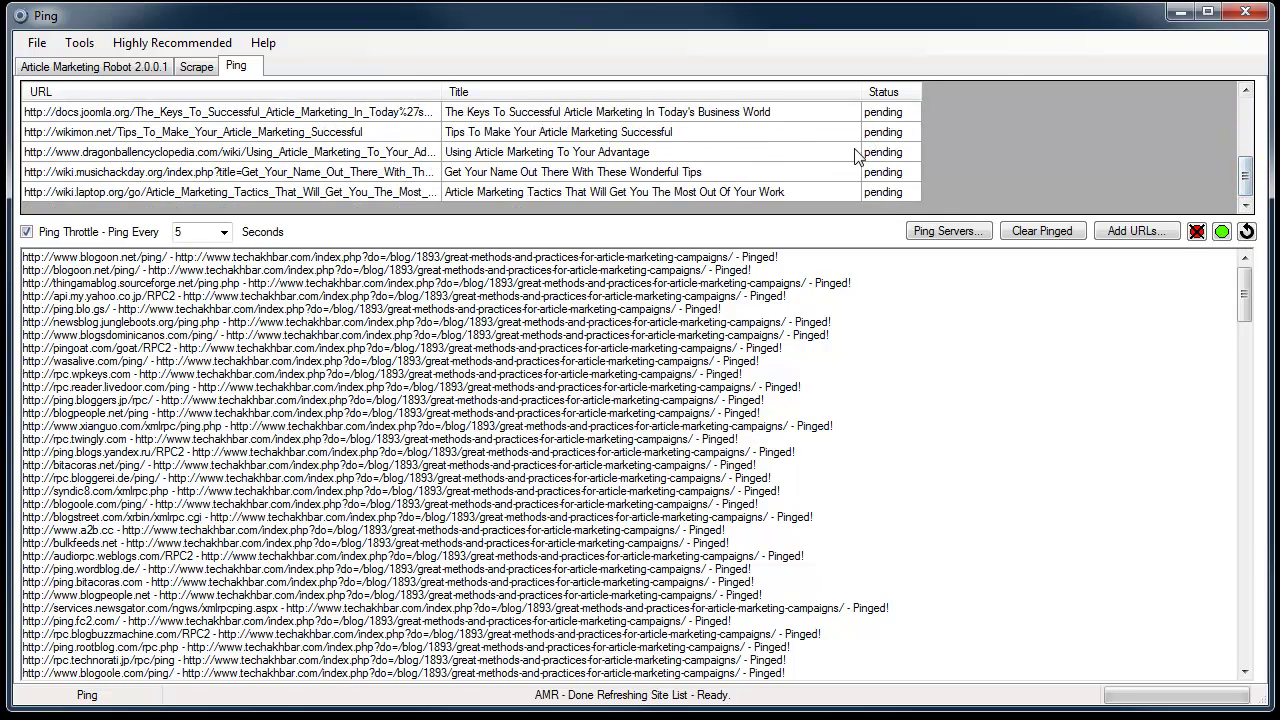
# Choose 60 Seconds in the Ping Every list, replacing the 5-second throttle
pyautogui.click(224, 232)
pyautogui.moveTo(224, 276)
pyautogui.mouseDown()
pyautogui.moveTo(220, 615)
pyautogui.moveTo(224, 275)
pyautogui.mouseUp()
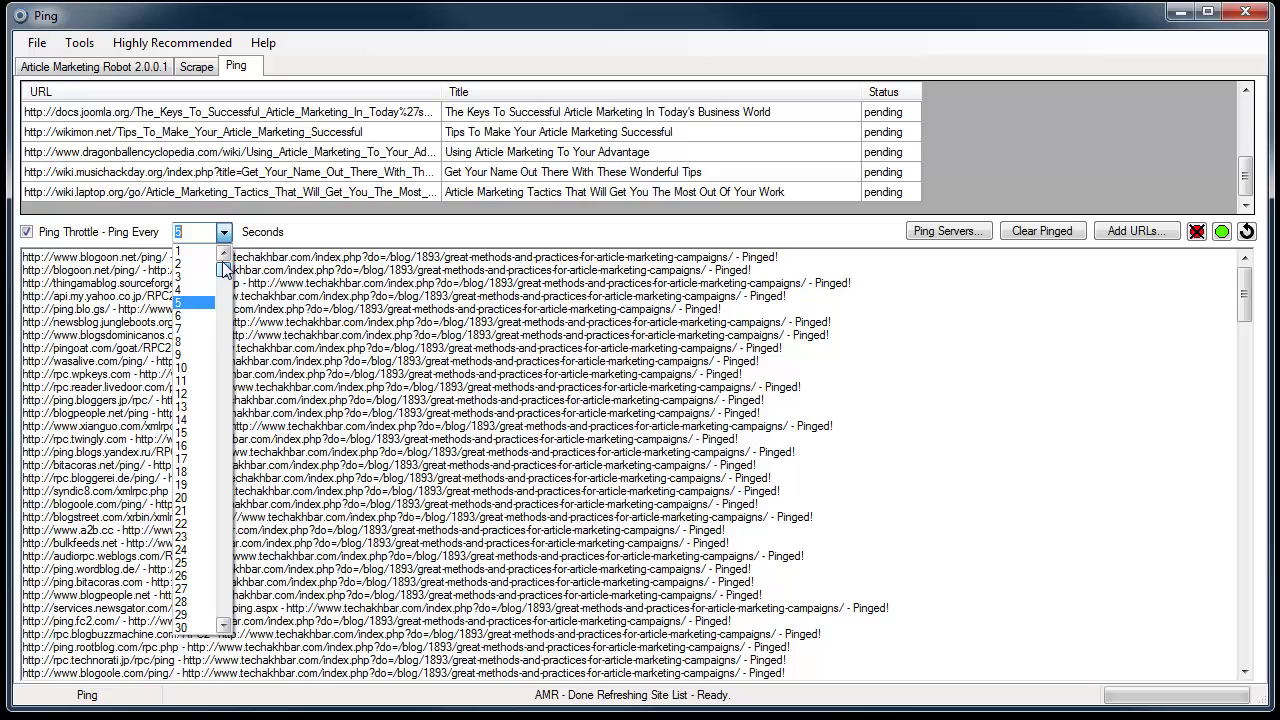
pyautogui.click(224, 234)
pyautogui.click(223, 237)
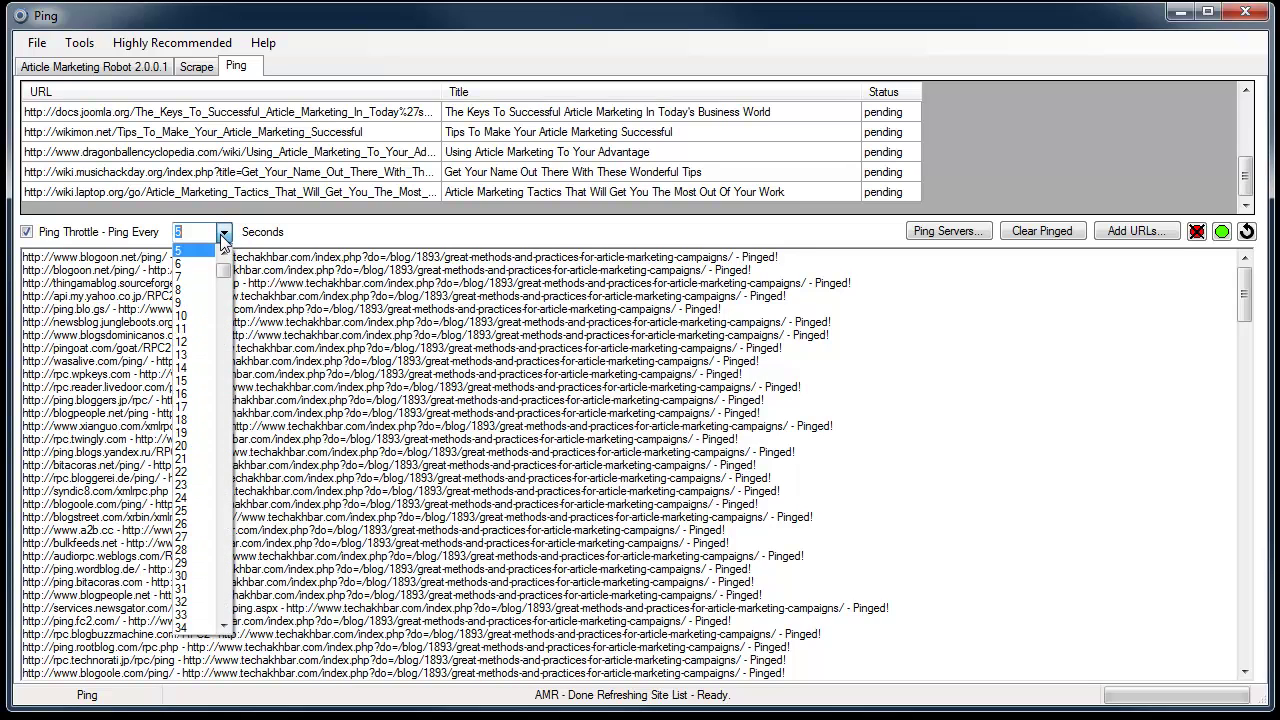
pyautogui.click(222, 237)
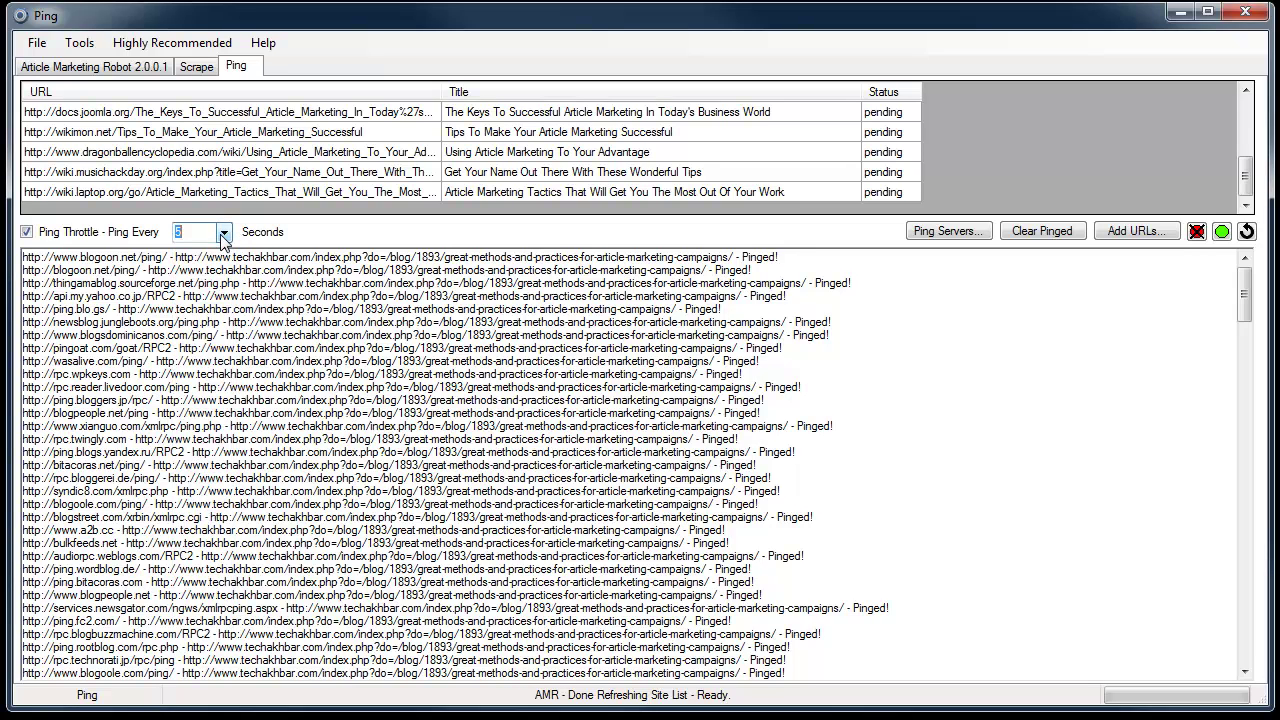
pyautogui.click(223, 235)
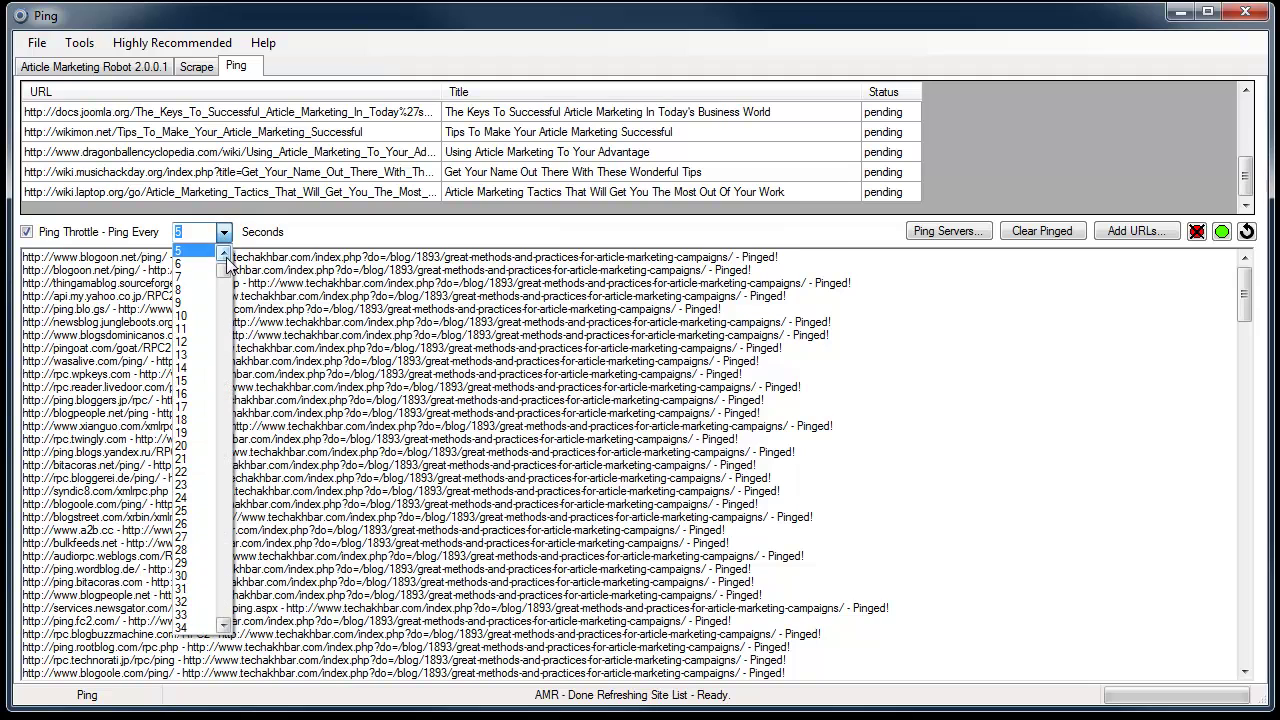
pyautogui.moveTo(225, 275)
pyautogui.mouseDown()
pyautogui.moveTo(224, 512)
pyautogui.moveTo(222, 470)
pyautogui.moveTo(203, 460)
pyautogui.moveTo(229, 630)
pyautogui.moveTo(227, 258)
pyautogui.mouseUp()
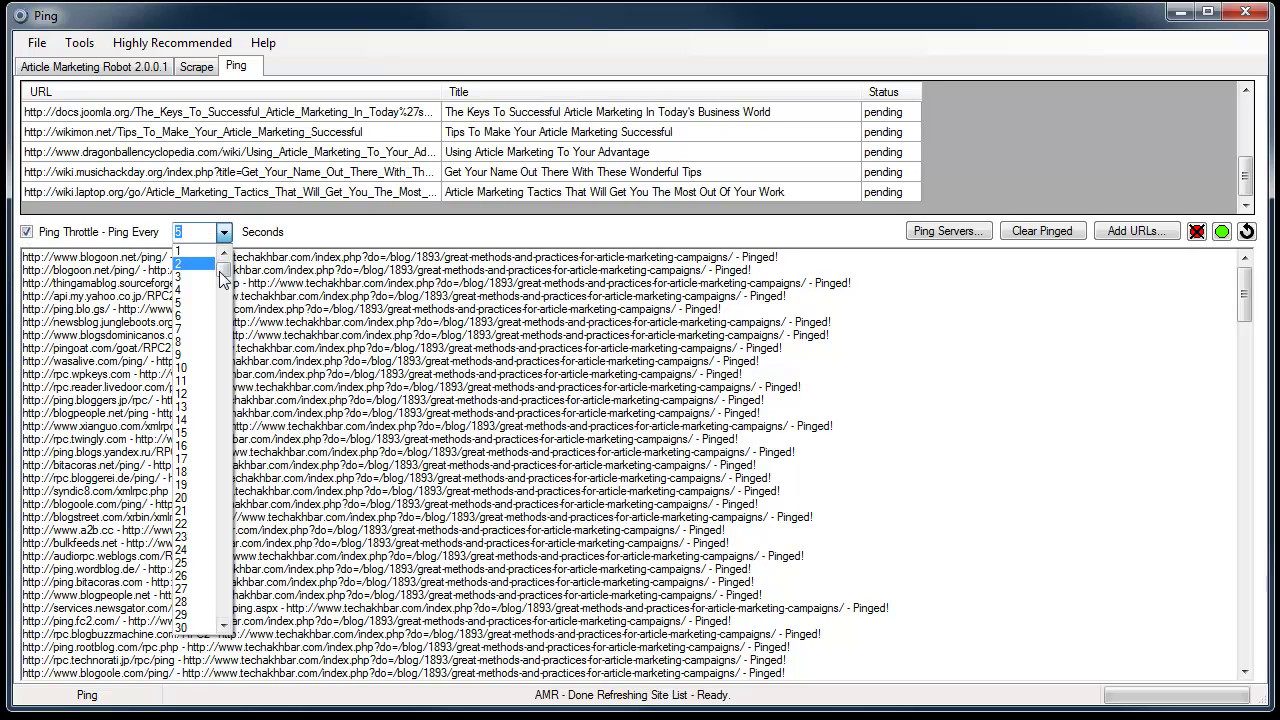
pyautogui.moveTo(222, 278); pyautogui.dragTo(288, 665)
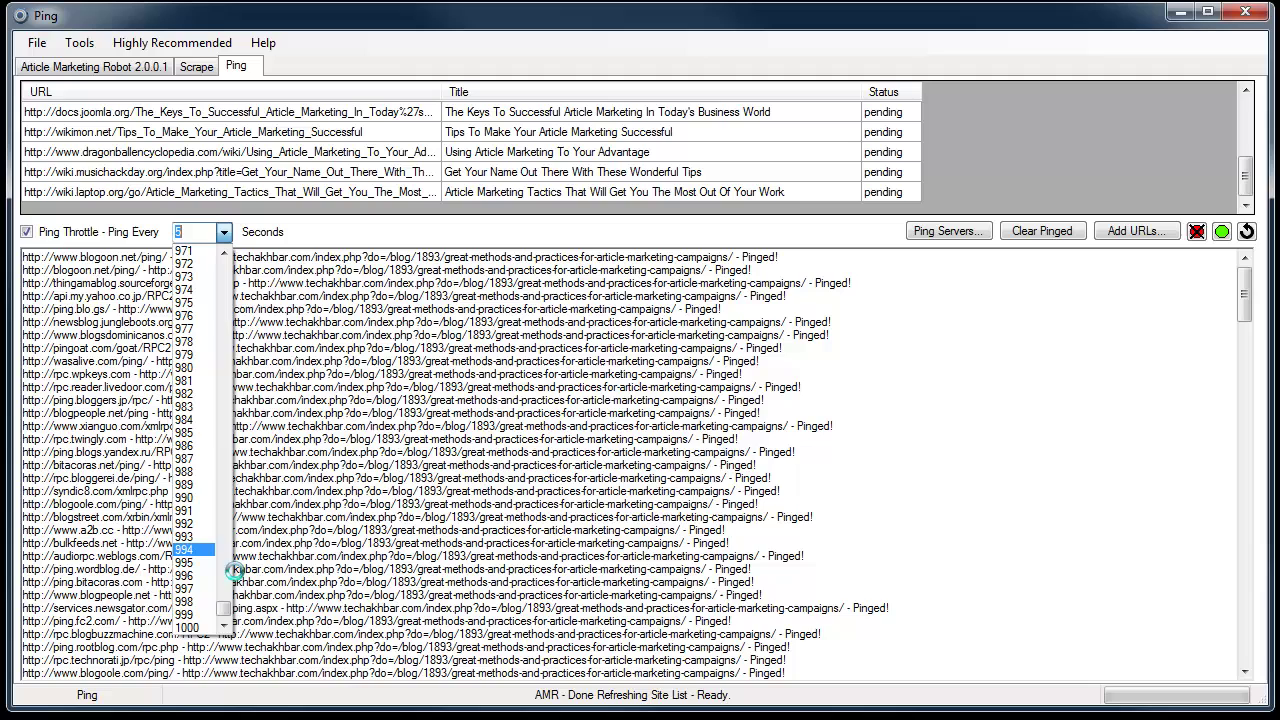
pyautogui.moveTo(225, 610); pyautogui.dragTo(230, 269)
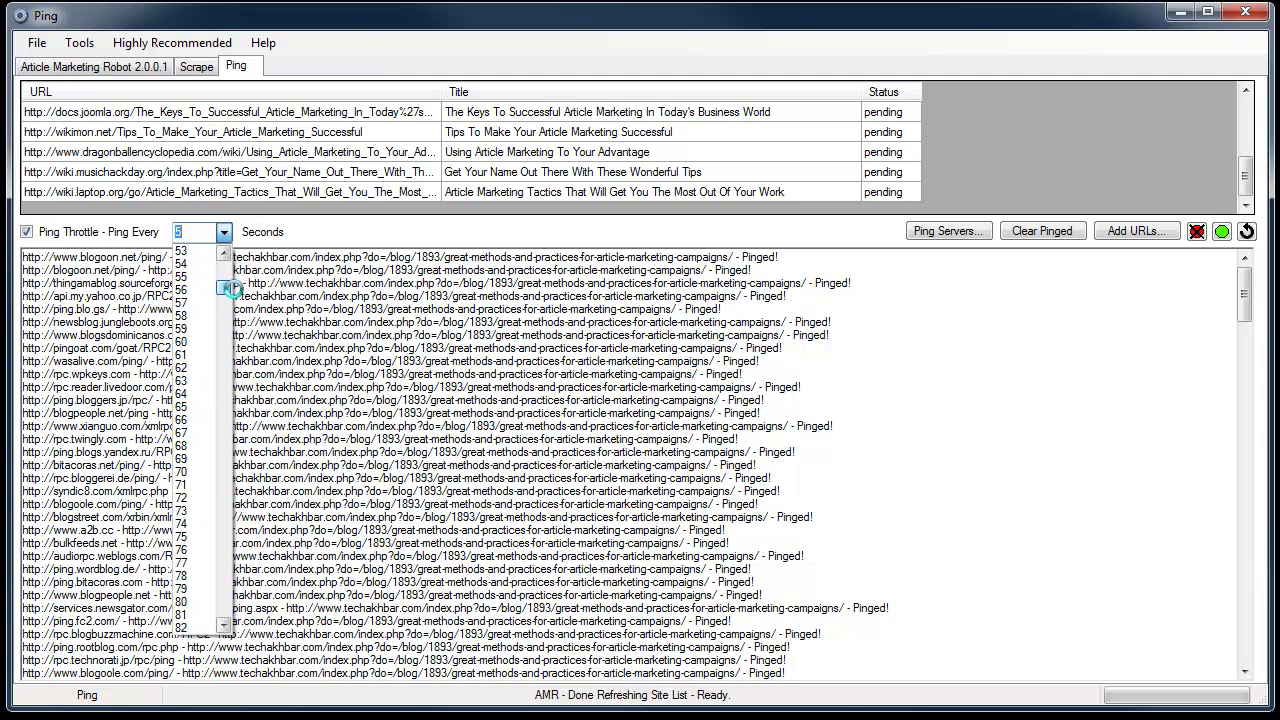
pyautogui.click(205, 345)
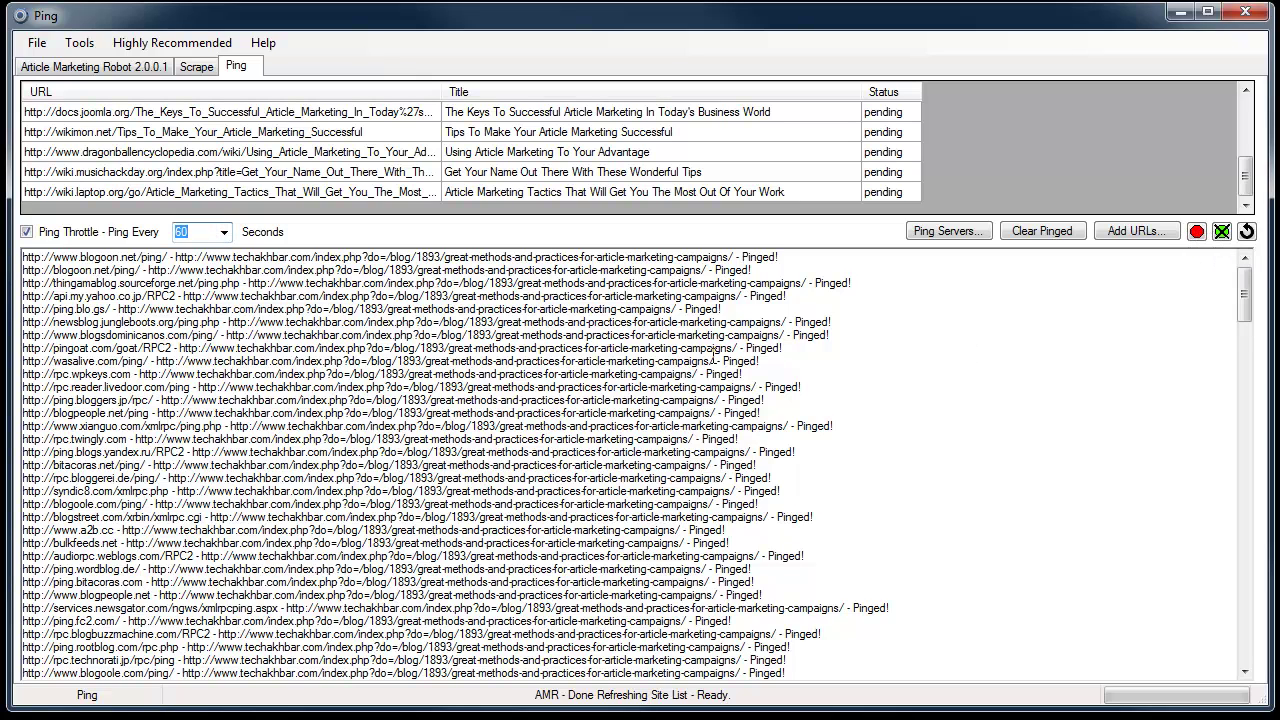
# Restart pinging so google.com, privatedatingonline.com and apparelcycle.com posts are logged as Pinged!
pyautogui.click(1221, 231)
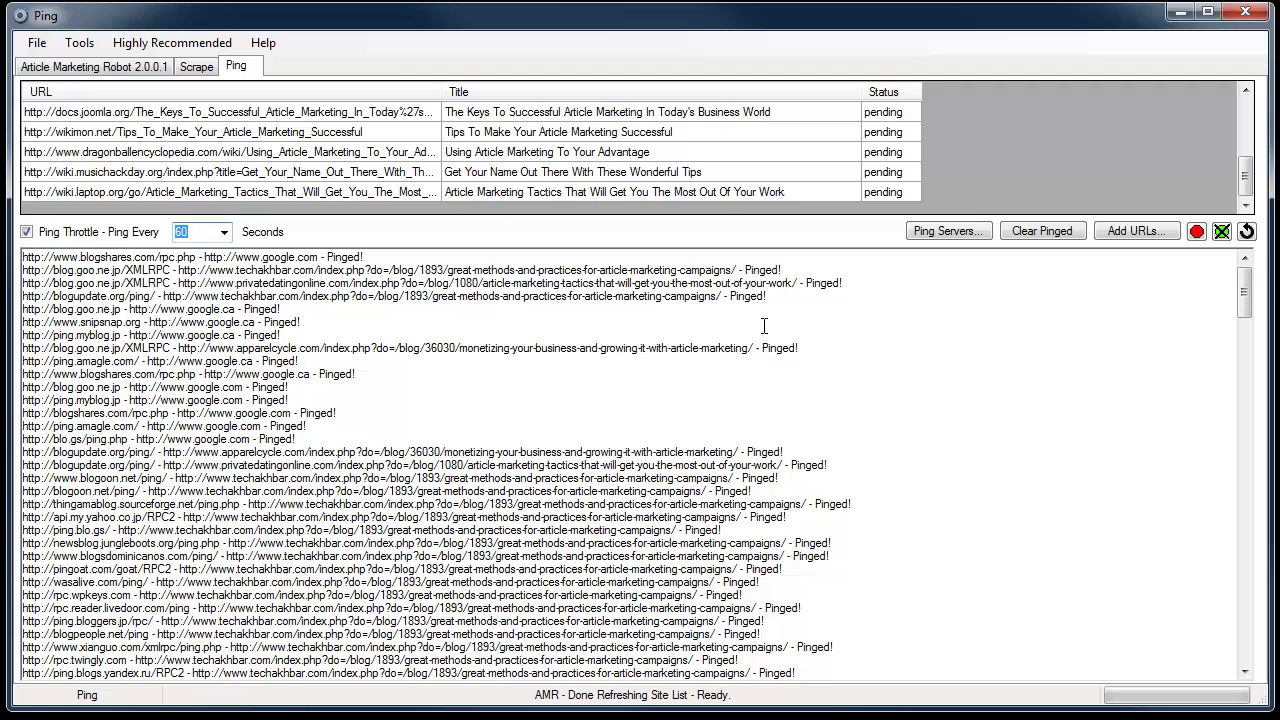